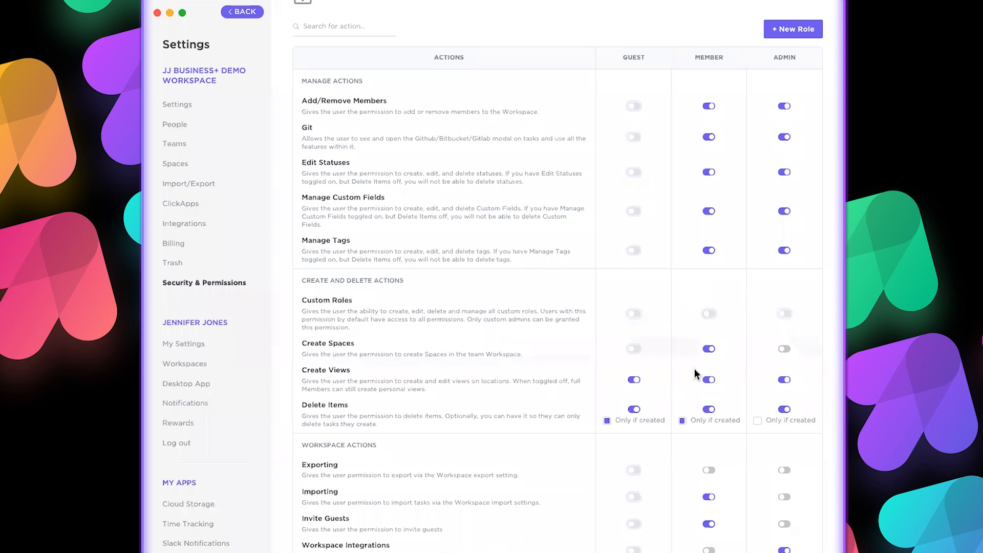
# Step: Create a new role named Super Admin that inherits its permissions from Admin
pyautogui.scroll(-3, 675, 369)
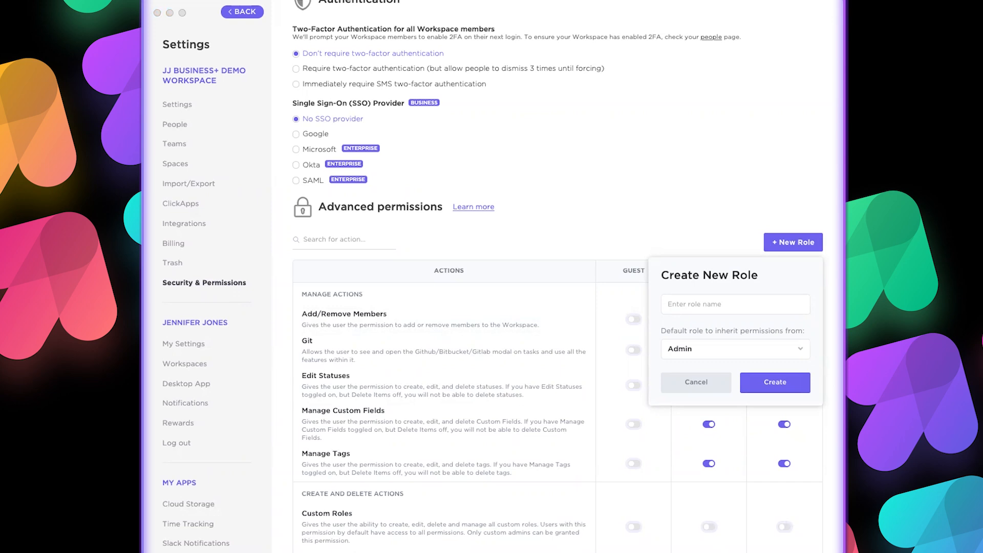
pyautogui.click(667, 302)
pyautogui.write('Super Admin')
pyautogui.click(774, 382)
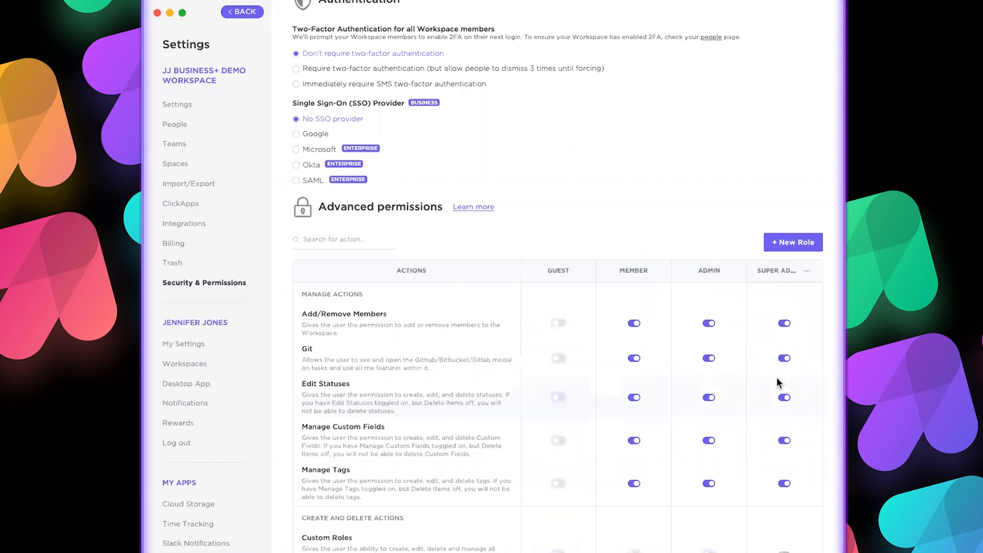
# Step: Enable the Custom Roles permission for the Super Admin role
pyautogui.scroll(-5, 776, 381)
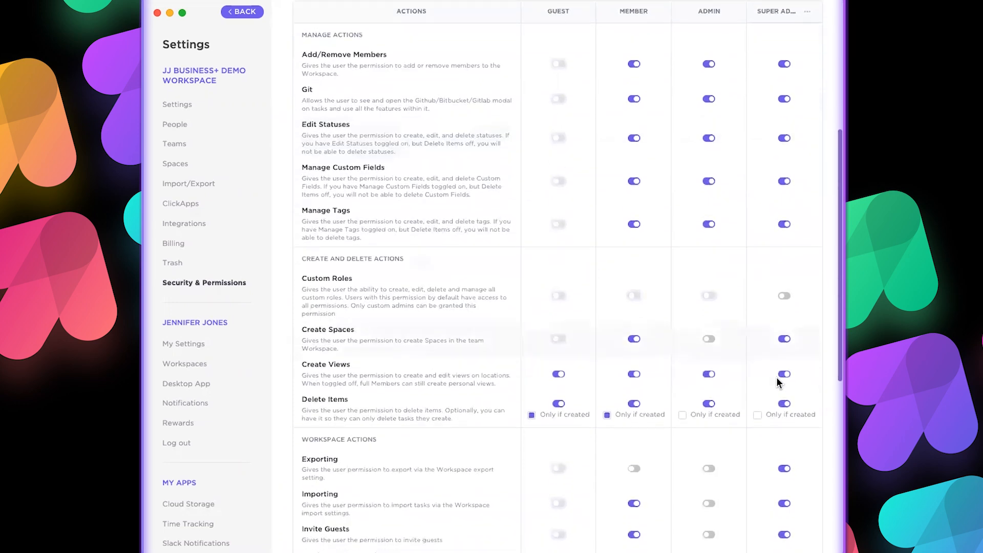
pyautogui.click(782, 296)
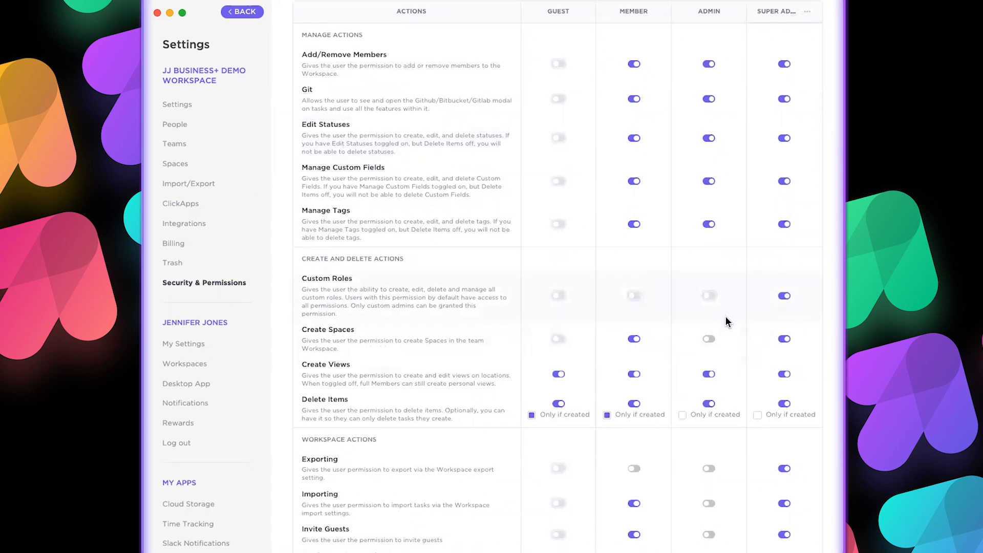
pyautogui.scroll(1, 724, 320)
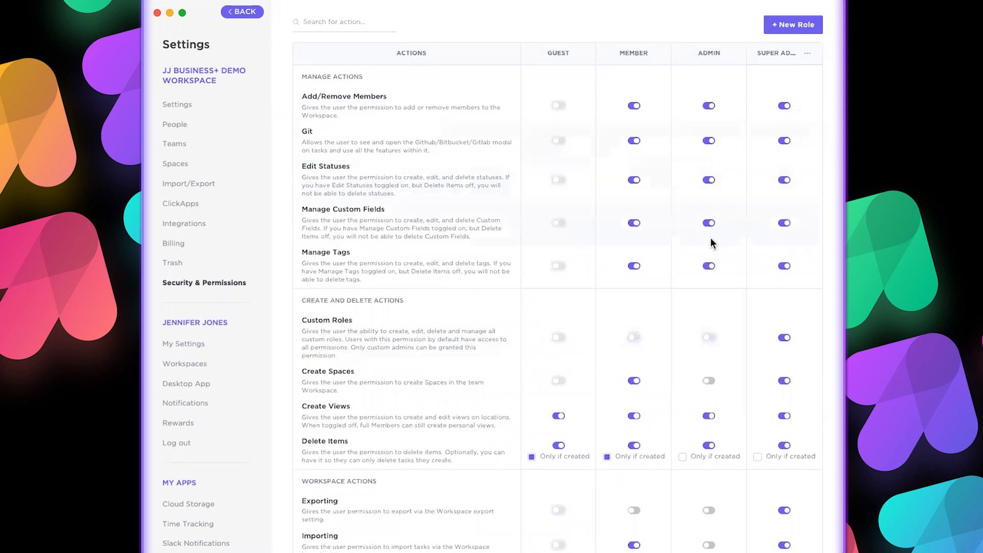
# Step: For the Admin role, turn off Delete Items and turn on Exporting and Importing in the advanced permissions
pyautogui.scroll(-3, 709, 251)
pyautogui.click(710, 302)
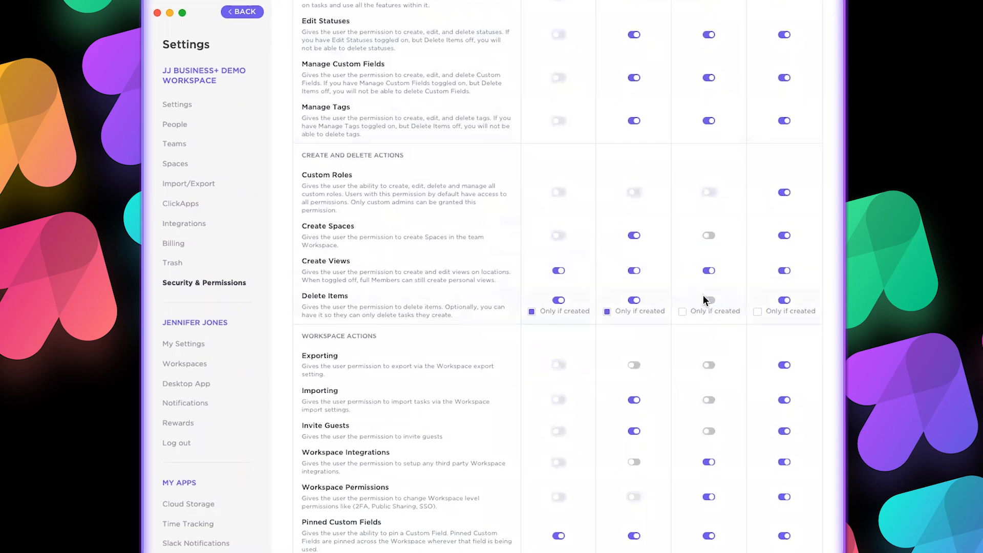
pyautogui.scroll(-2, 703, 298)
pyautogui.click(709, 250)
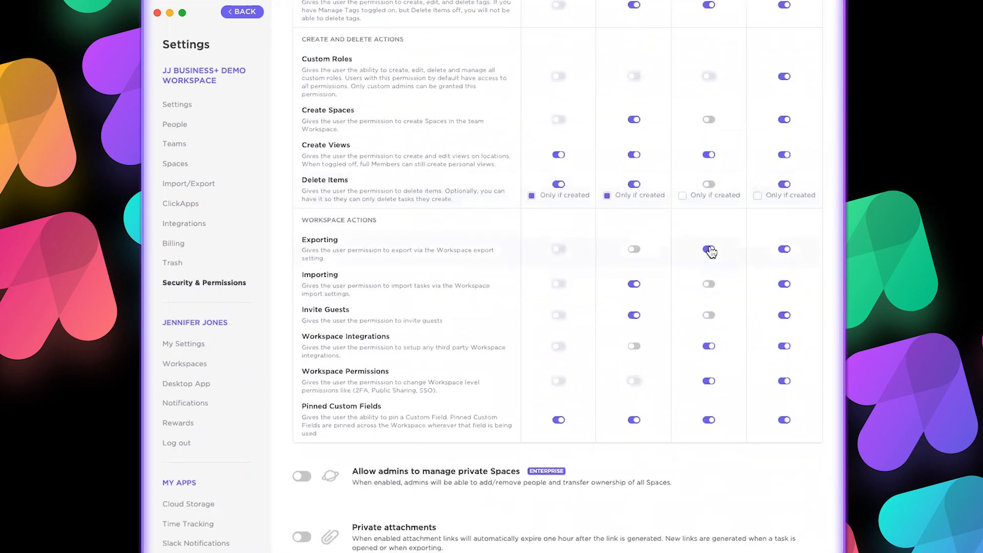
pyautogui.click(709, 285)
pyautogui.scroll(1, 708, 317)
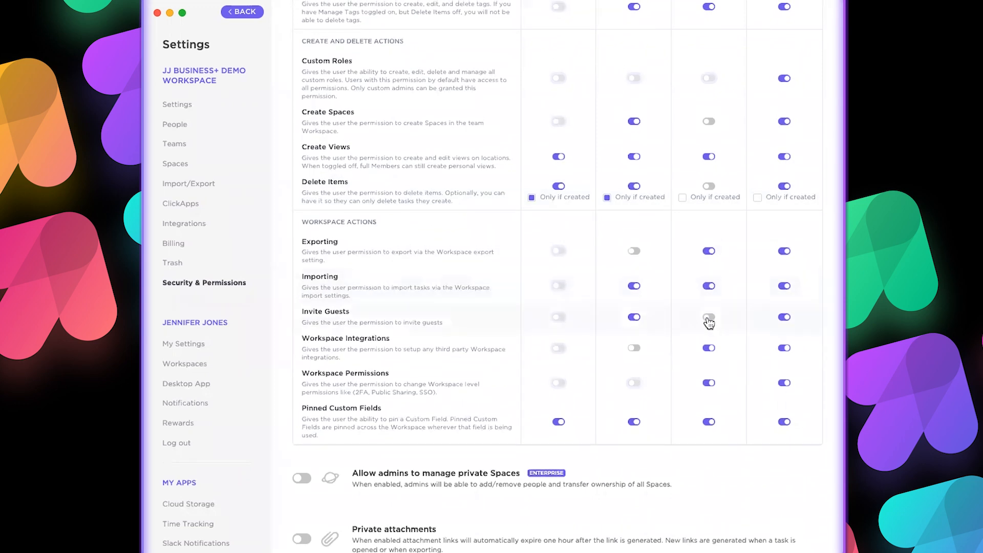
pyautogui.scroll(-1, 709, 320)
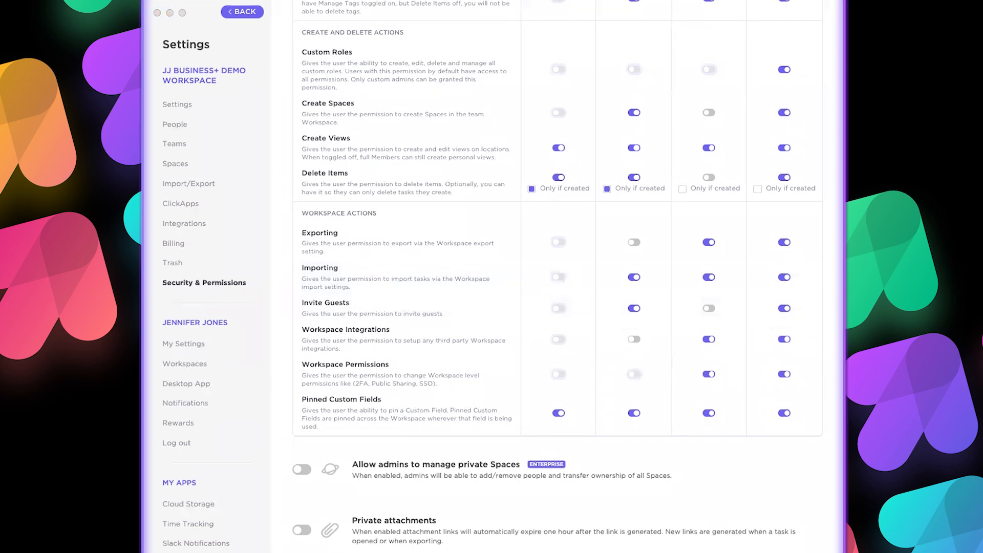
pyautogui.click(669, 123)
pyautogui.scroll(8, 669, 123)
pyautogui.scroll(3, 669, 128)
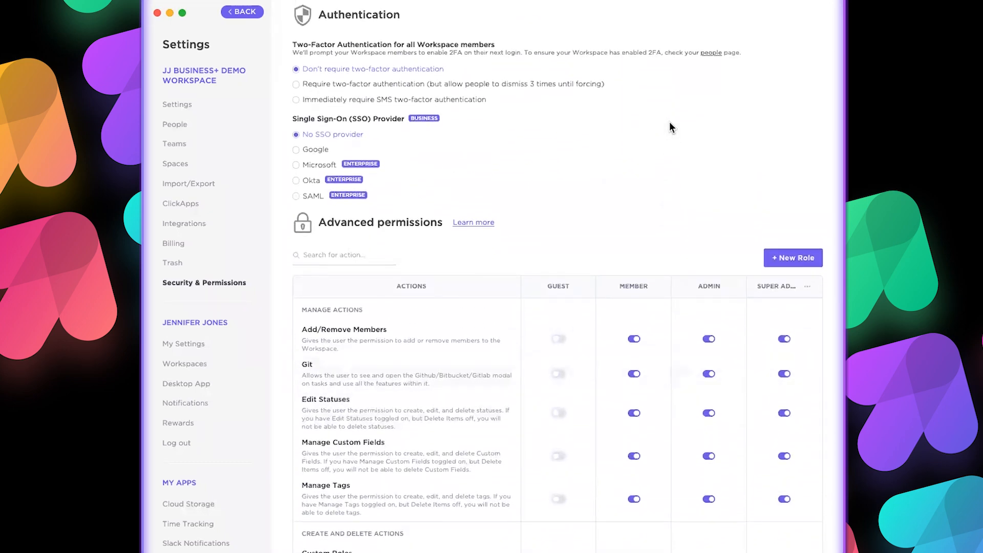
# Step: Create a new team named Avengers Team in the workspace settings
pyautogui.click(182, 148)
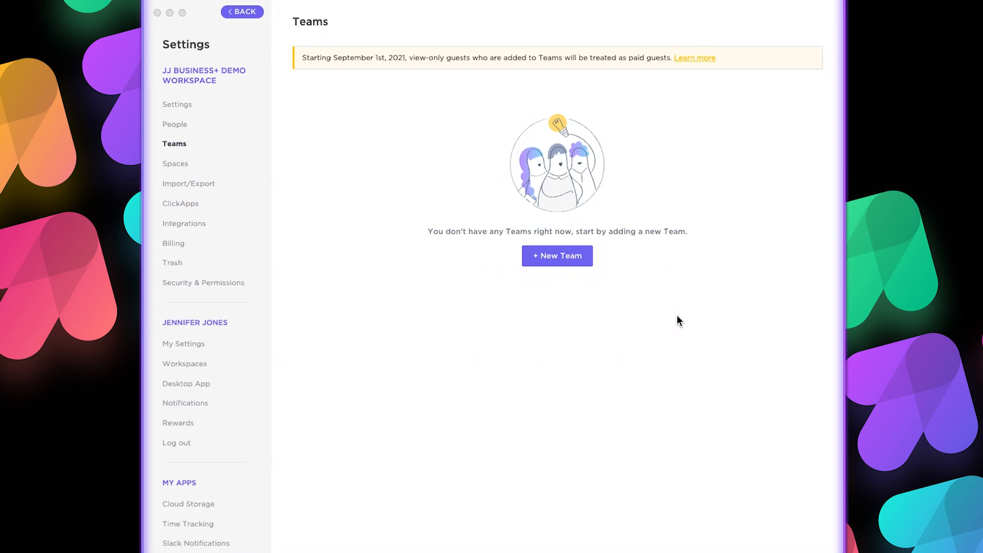
pyautogui.click(551, 256)
pyautogui.click(552, 256)
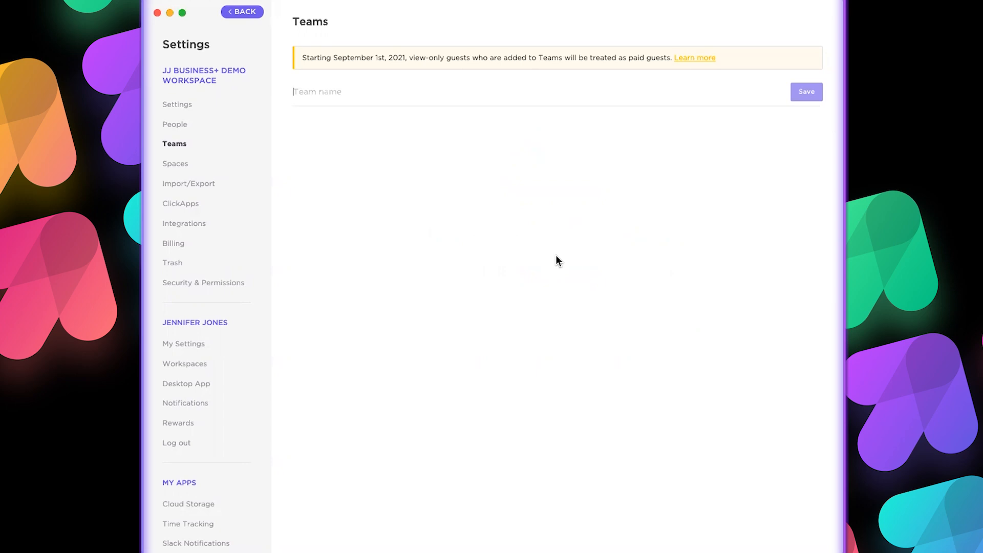
pyautogui.write('Aven')
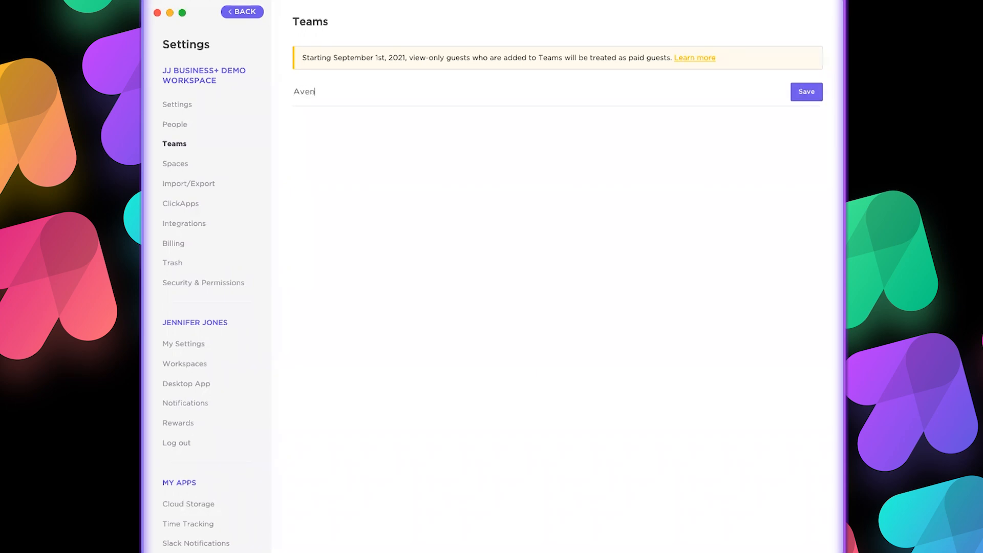
pyautogui.write('gers Team')
pyautogui.click(804, 94)
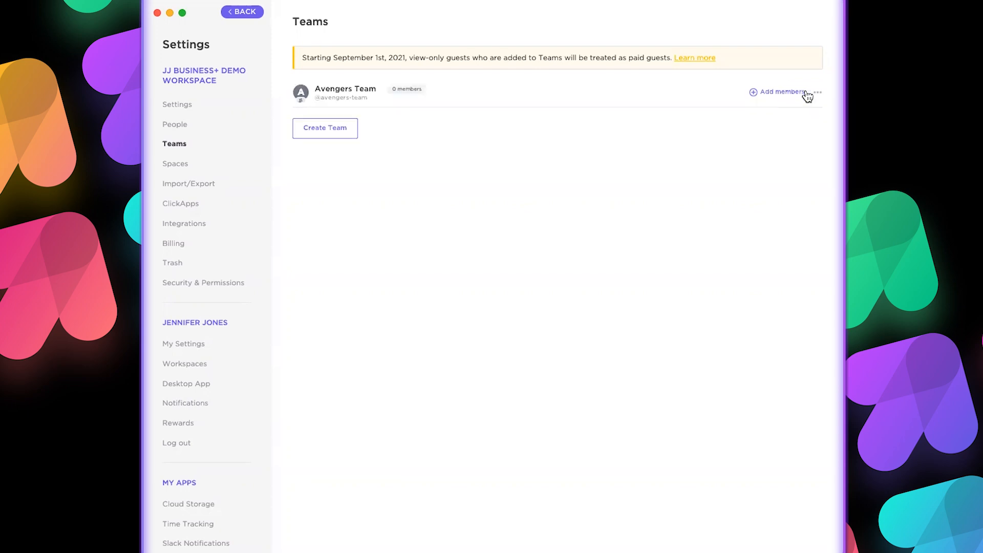
# Step: Add the workspace members with initials SR and NR to the Avengers Team
pyautogui.click(770, 93)
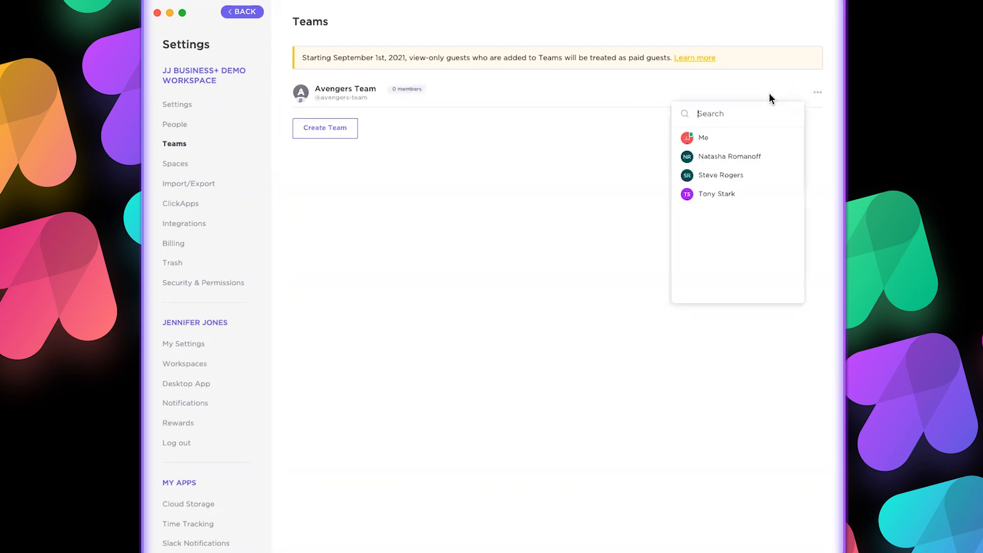
pyautogui.click(708, 176)
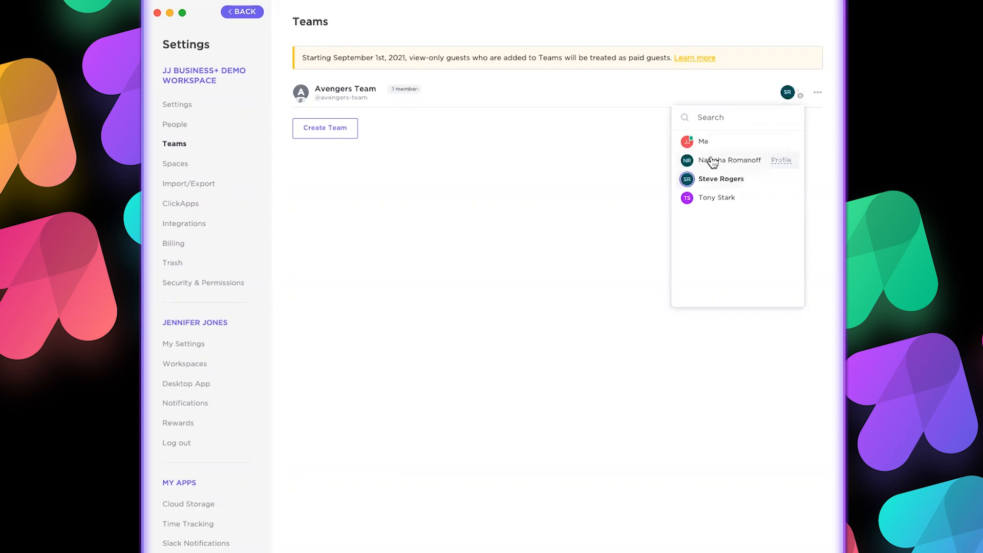
pyautogui.click(712, 160)
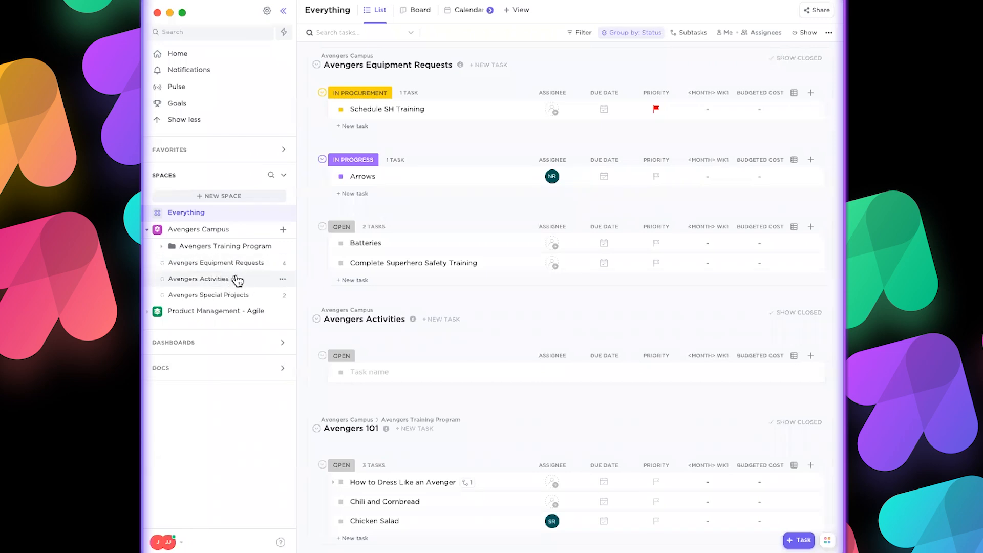
# Step: Check which people the Avengers Equipment Requests list is shared with through the Avengers Campus space
pyautogui.click(285, 284)
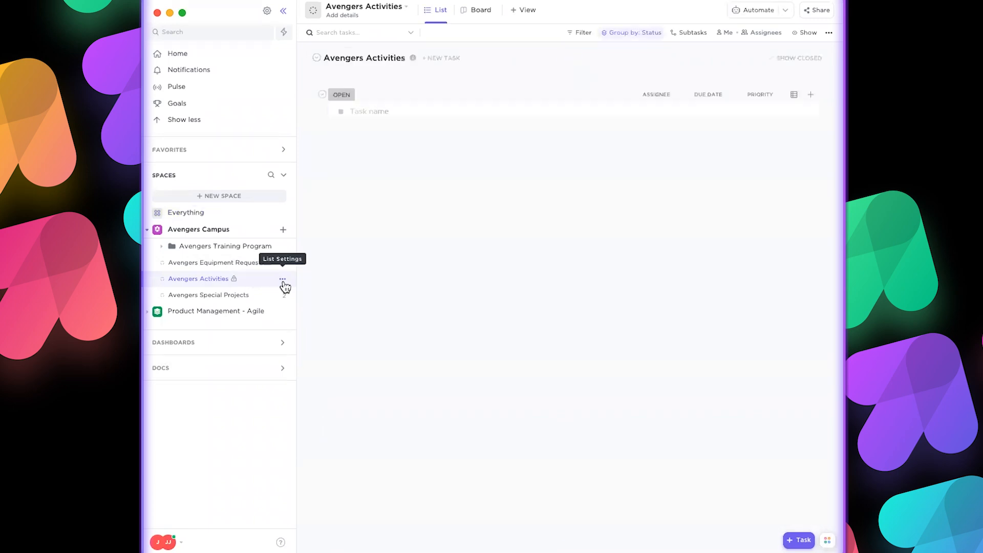
pyautogui.click(235, 263)
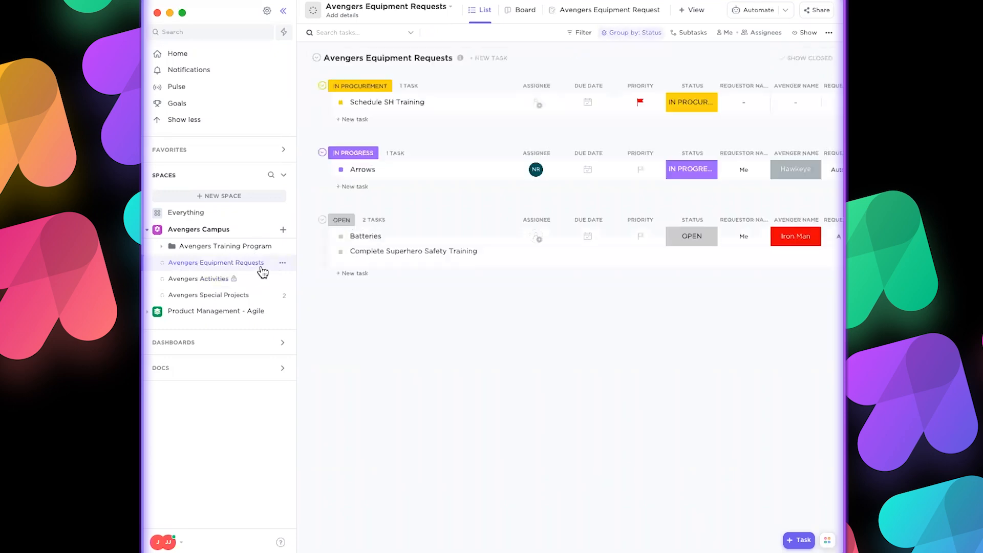
pyautogui.click(283, 264)
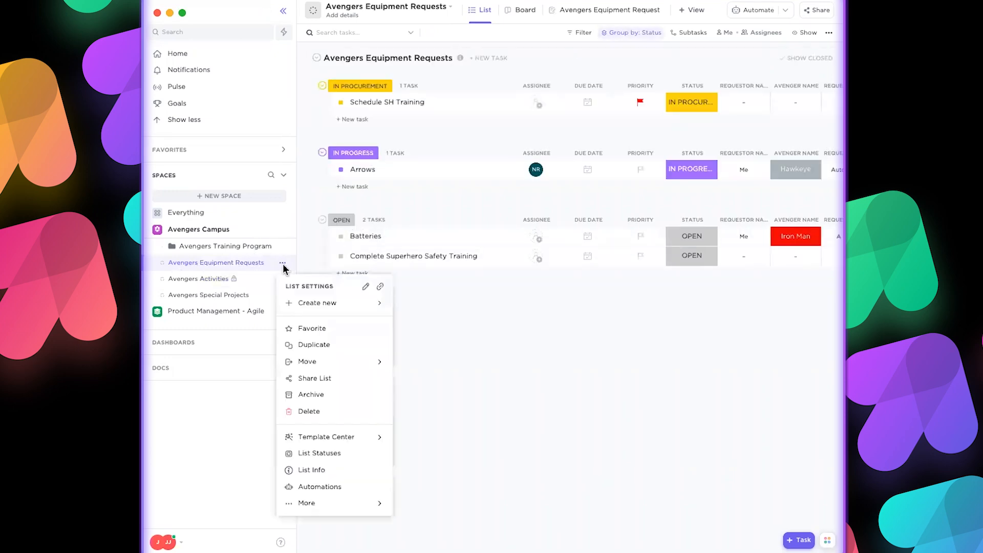
pyautogui.click(314, 378)
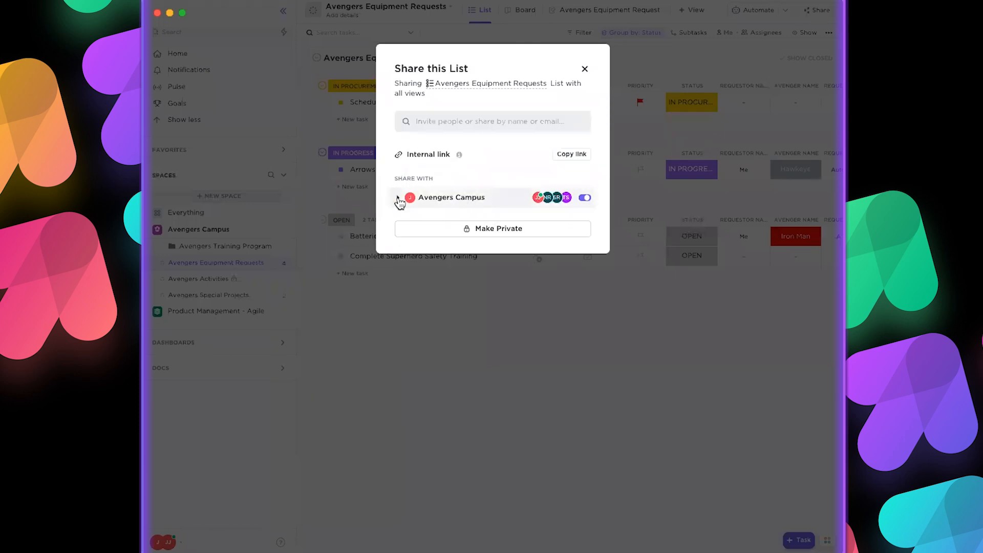
pyautogui.click(397, 198)
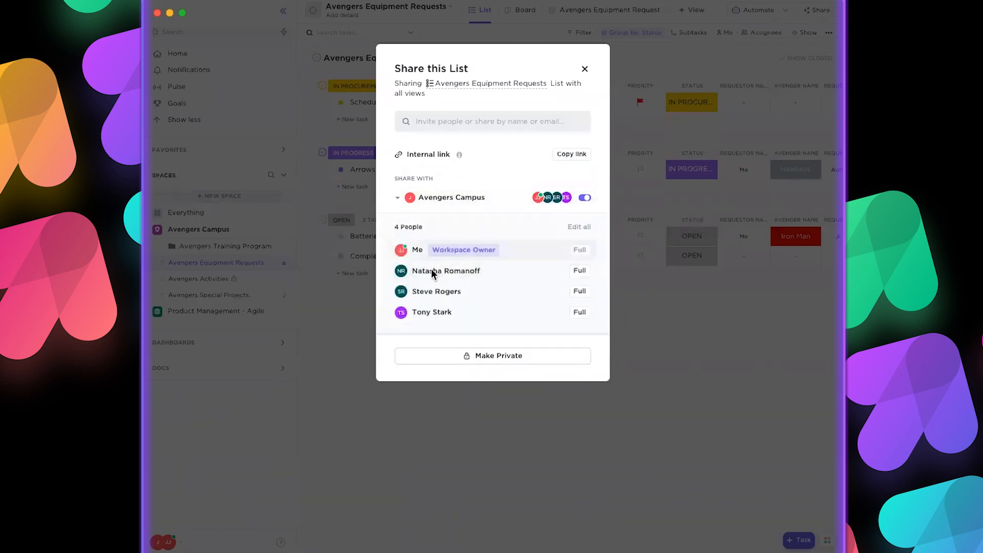
pyautogui.click(585, 69)
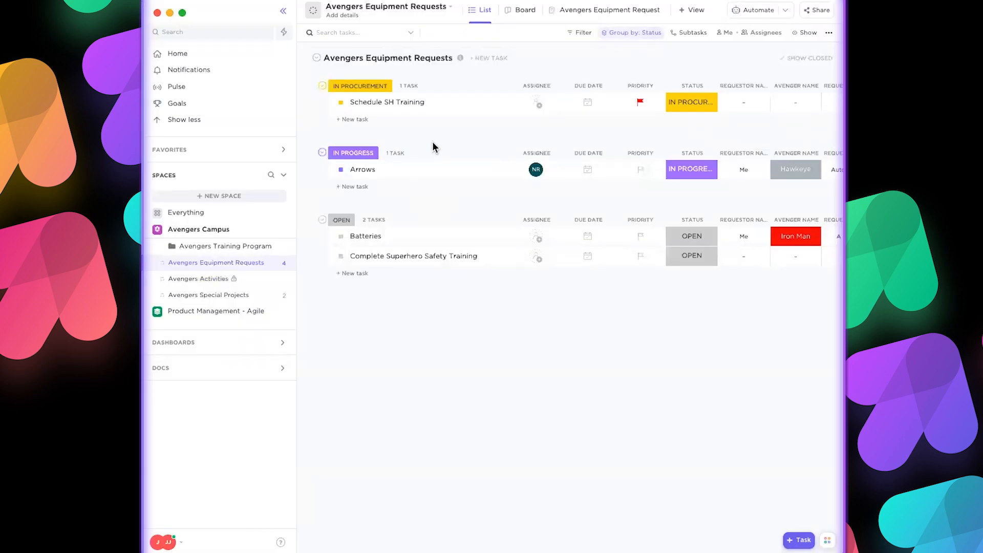
# Step: Assign the Schedule SH Training task to the Avengers Team
pyautogui.hscroll(1, 432, 142)
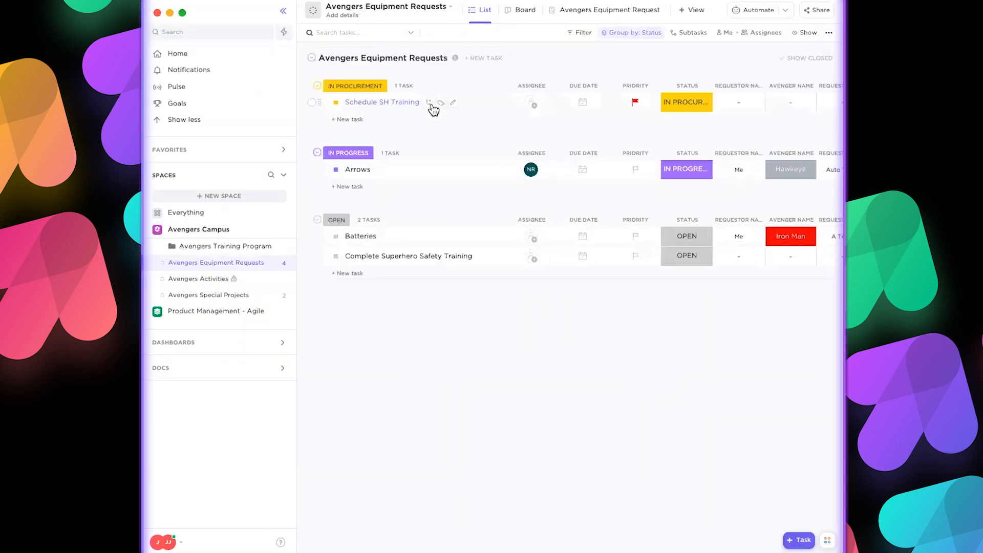
pyautogui.click(534, 107)
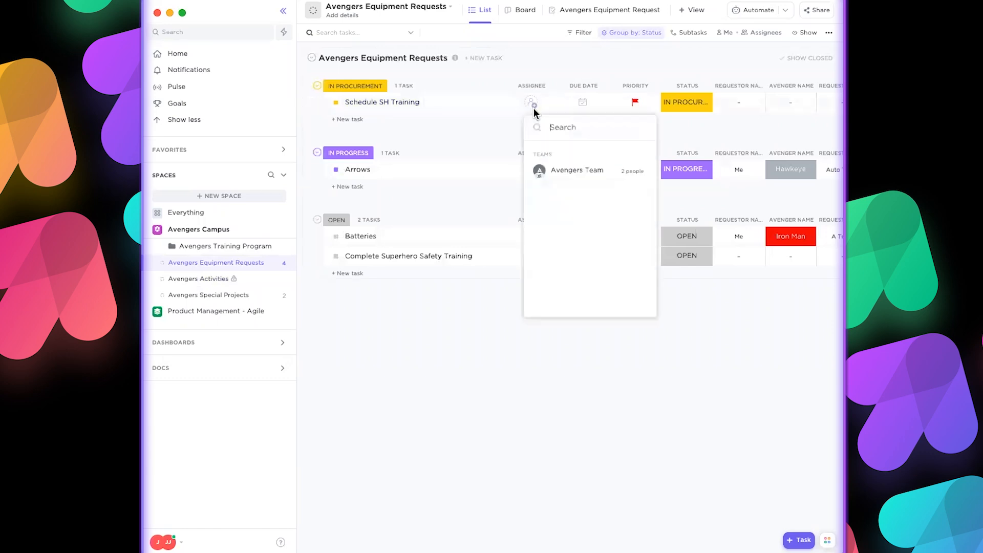
pyautogui.click(553, 263)
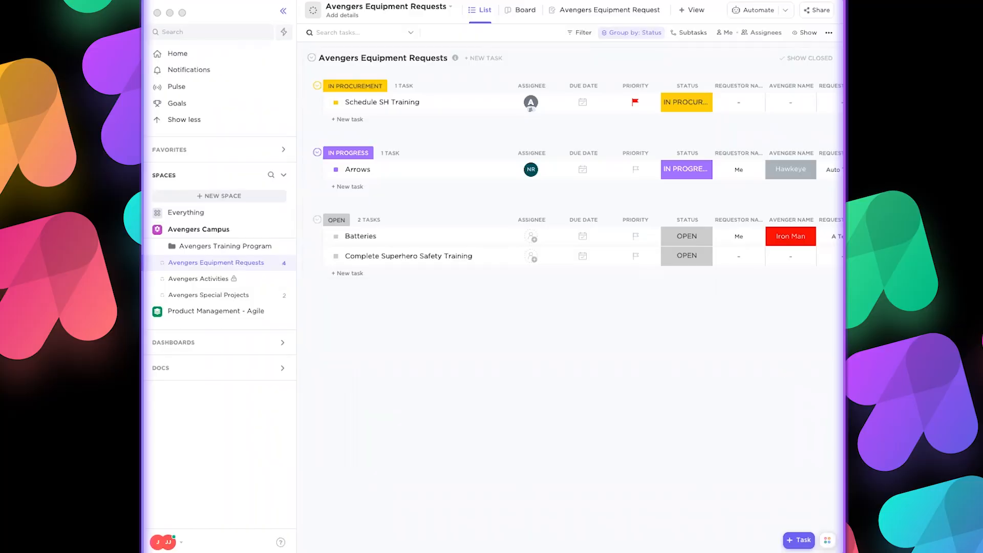
# Step: Search the workspace's ClickApps for "tasks in multiple"
pyautogui.click(181, 542)
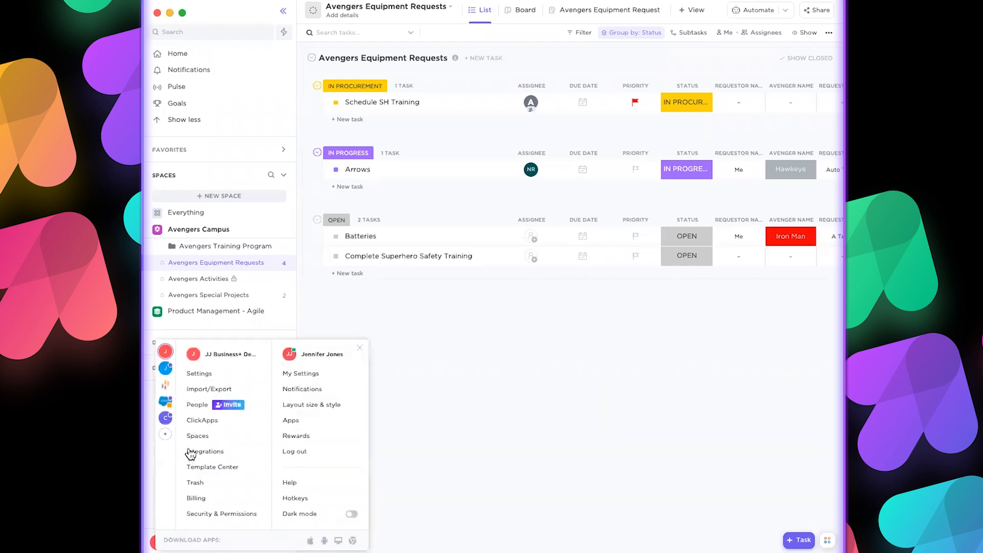
pyautogui.click(200, 425)
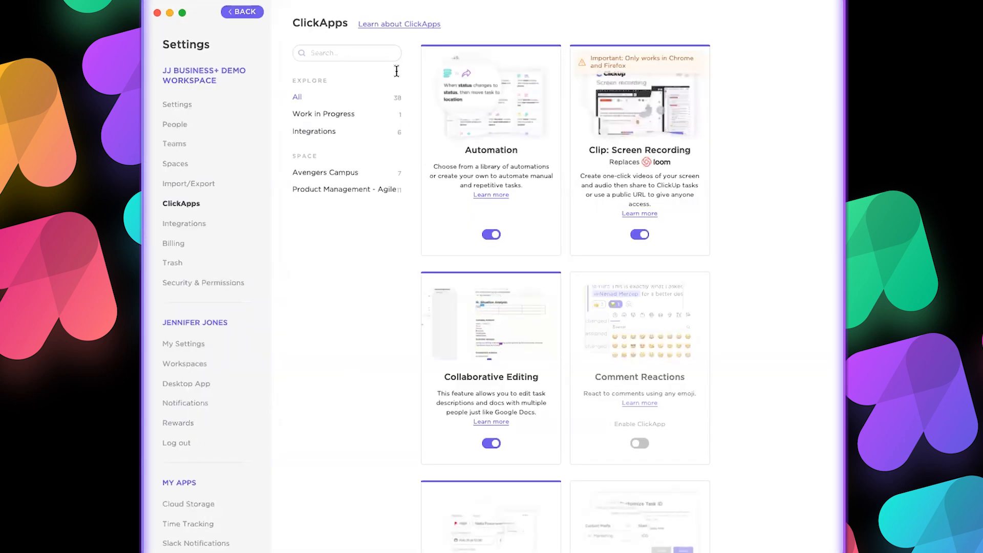
pyautogui.click(356, 51)
pyautogui.write('task in mu')
pyautogui.press('BackSpace')
pyautogui.press('BackSpace')
pyautogui.press('BackSpace')
pyautogui.press('BackSpace')
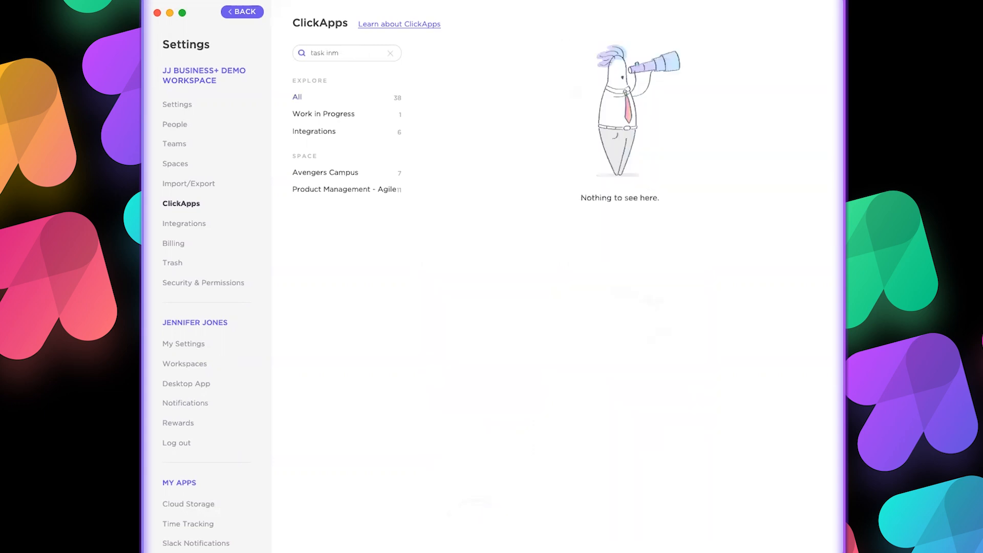
pyautogui.write('n multi')
pyautogui.write('ple')
pyautogui.write('s')
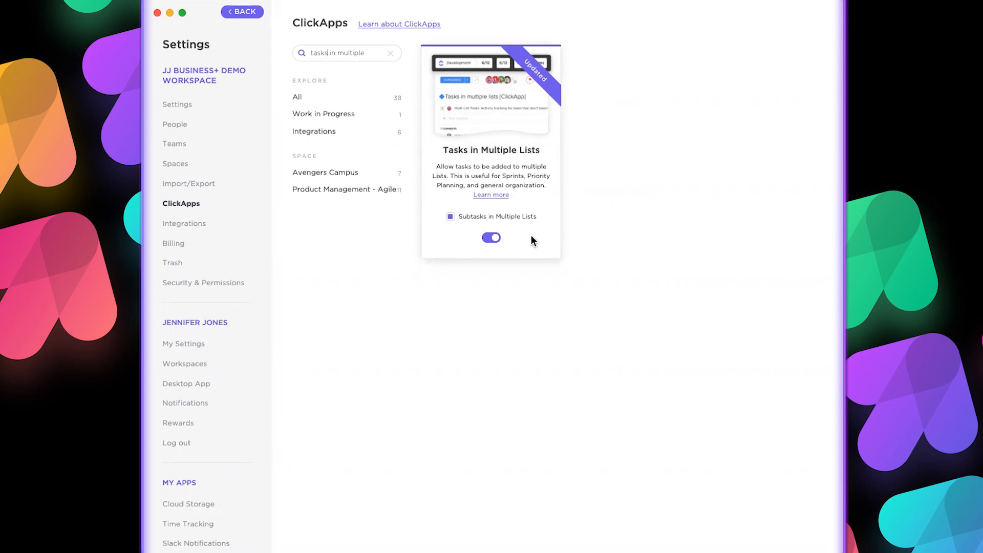
# Step: Try to disable the Subtasks in Multiple Lists option, then cancel the change
pyautogui.click(450, 217)
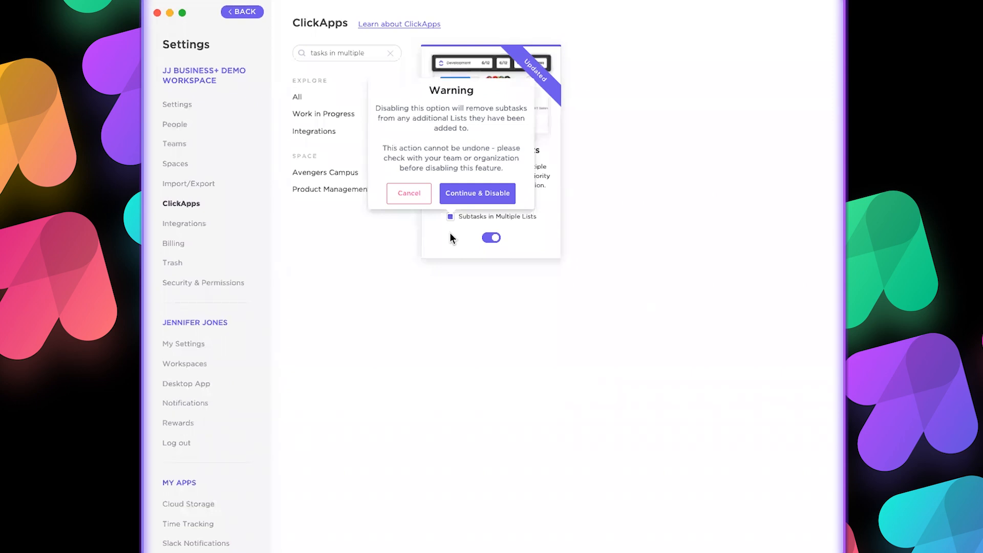
pyautogui.click(408, 193)
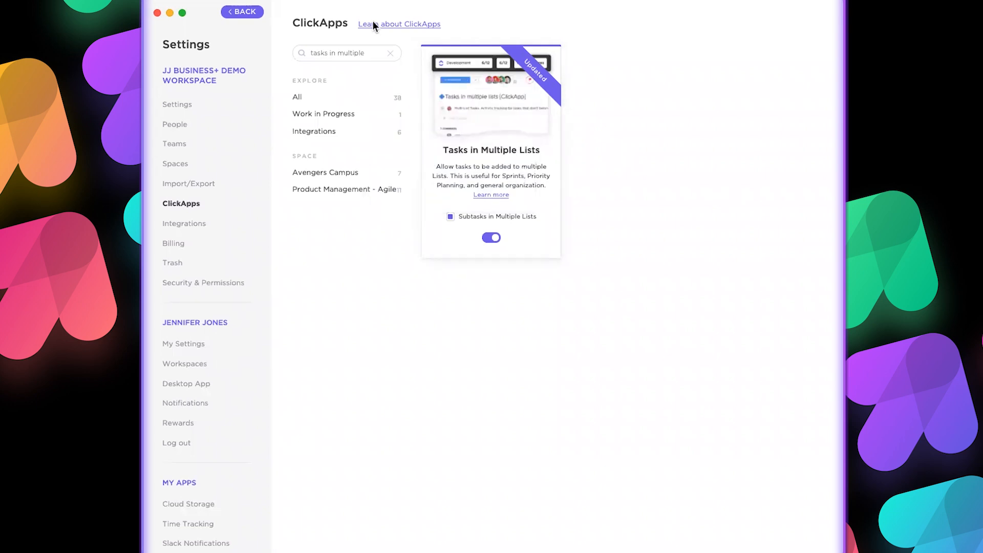
# Step: Leave the settings, open the Product Management - Agile space and expand the subtasks of the Profiles epic
pyautogui.click(250, 13)
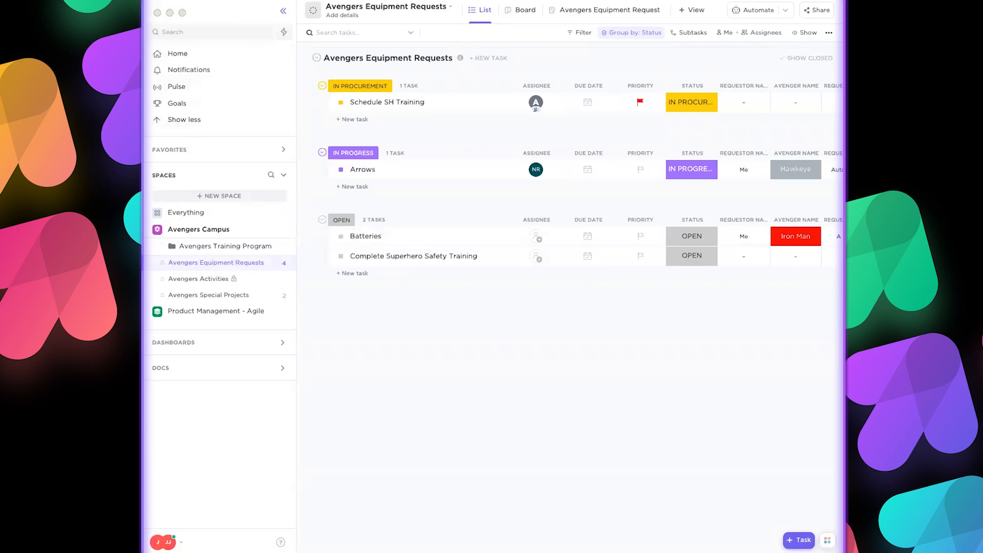
pyautogui.click(182, 314)
pyautogui.click(181, 312)
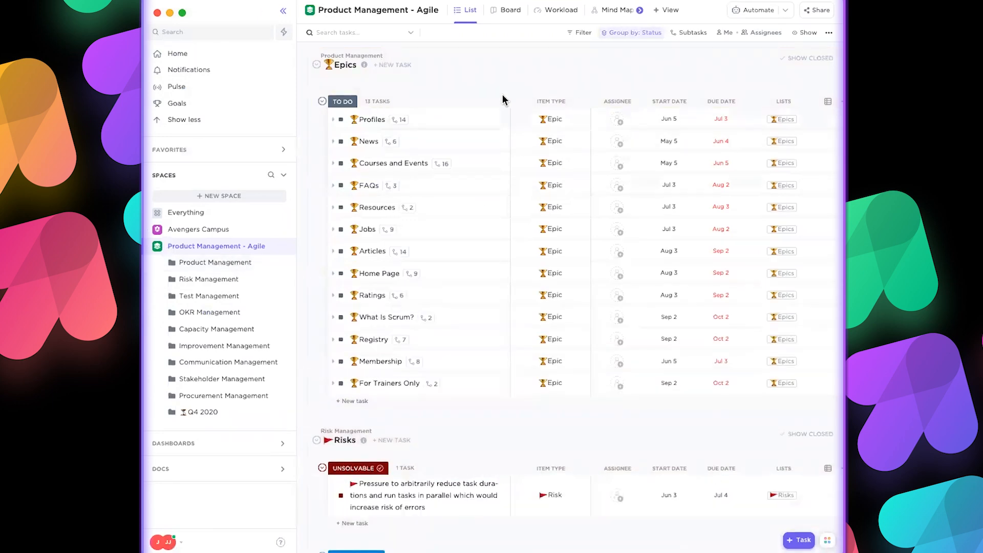
pyautogui.click(333, 119)
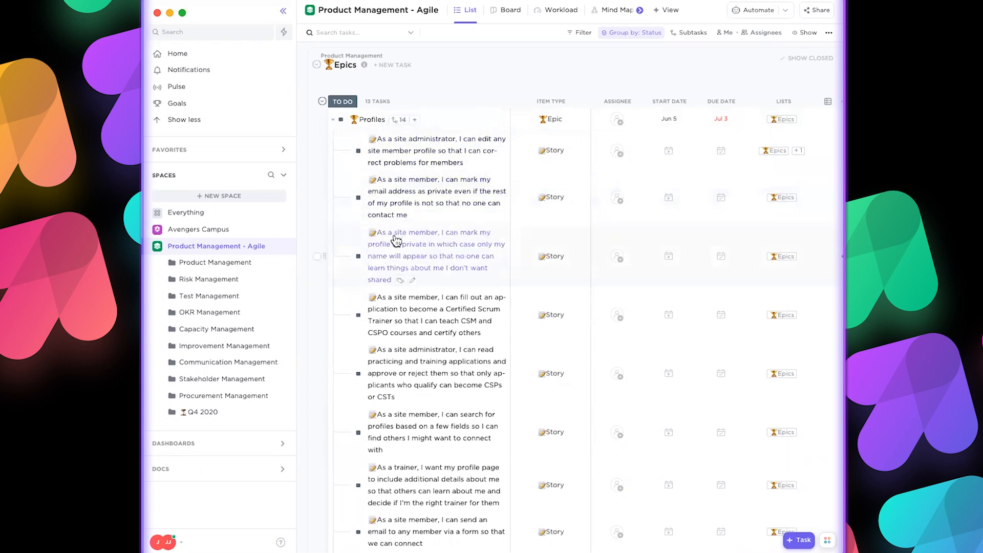
# Step: Add the last Profiles subtask, about describing myself on my own page, to the Sprint 1 (12/7 - 12/20) list under Q4 2020
pyautogui.scroll(-3, 396, 241)
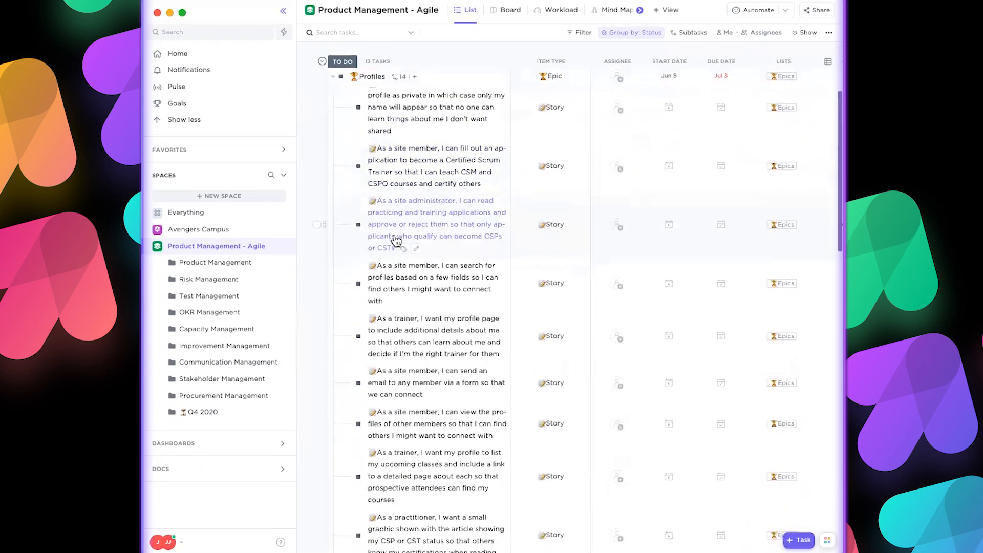
pyautogui.scroll(-6, 397, 241)
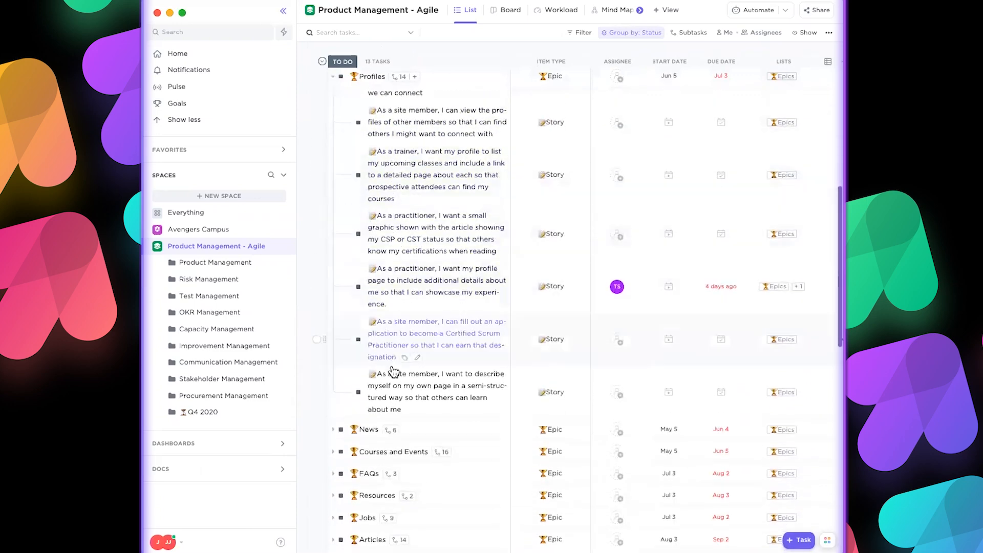
pyautogui.click(445, 395)
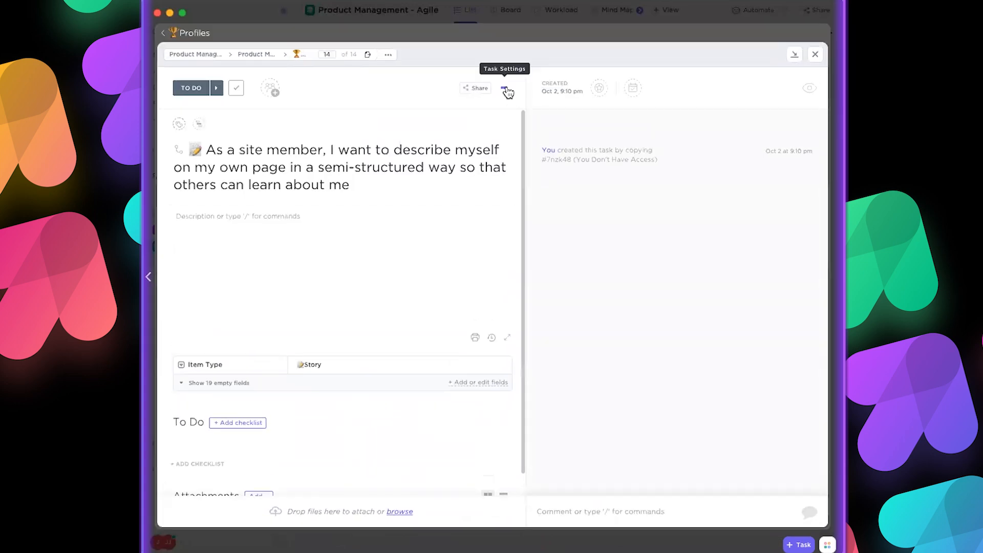
pyautogui.click(504, 88)
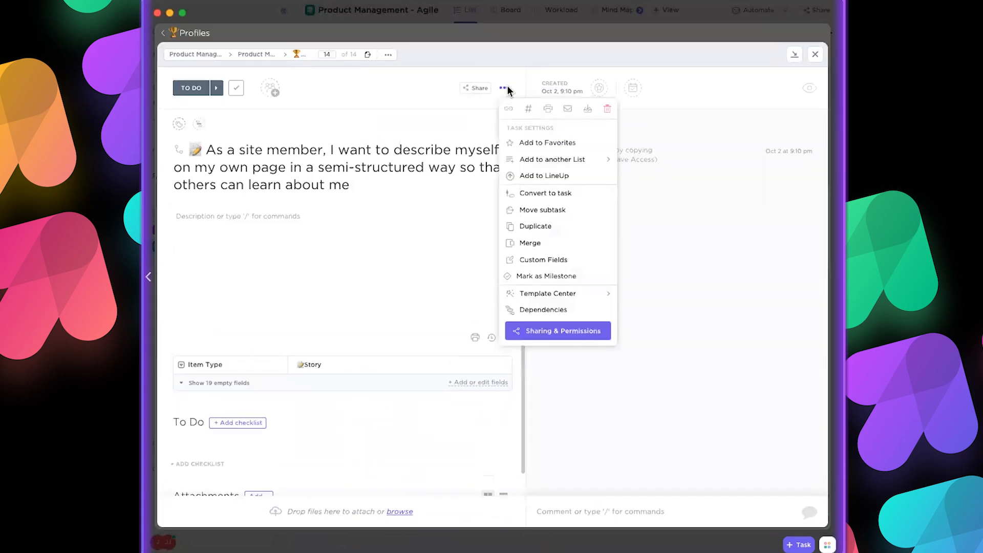
pyautogui.click(537, 164)
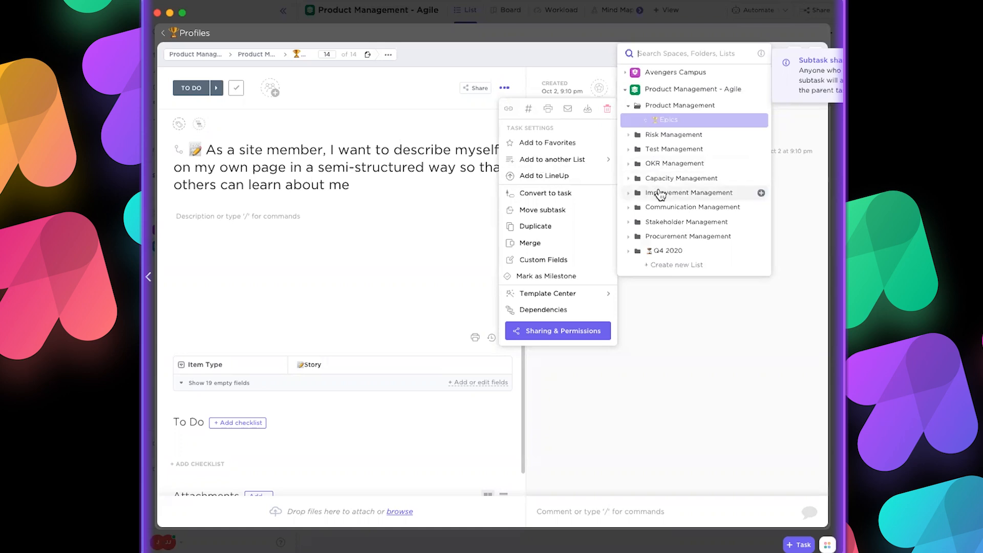
pyautogui.click(629, 251)
pyautogui.scroll(-3, 630, 248)
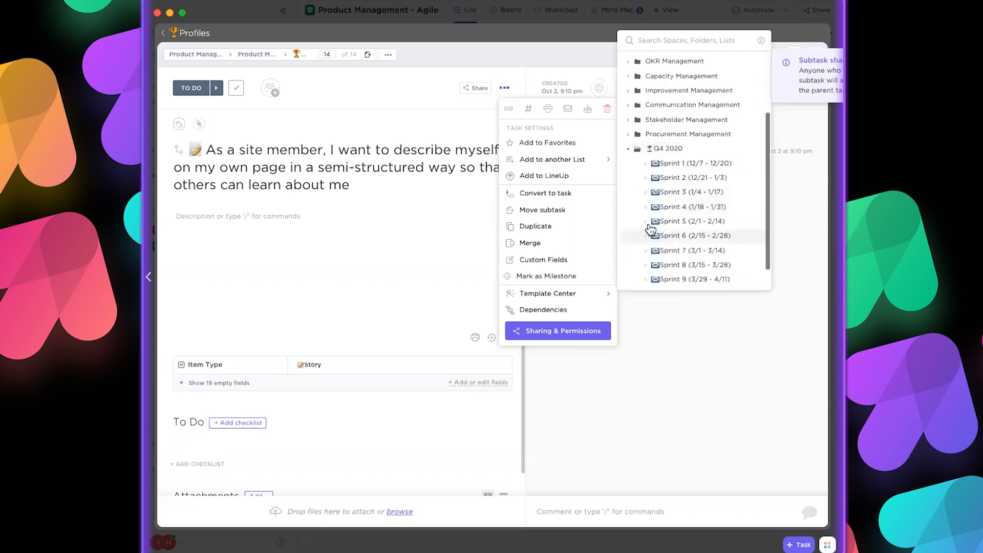
pyautogui.click(669, 164)
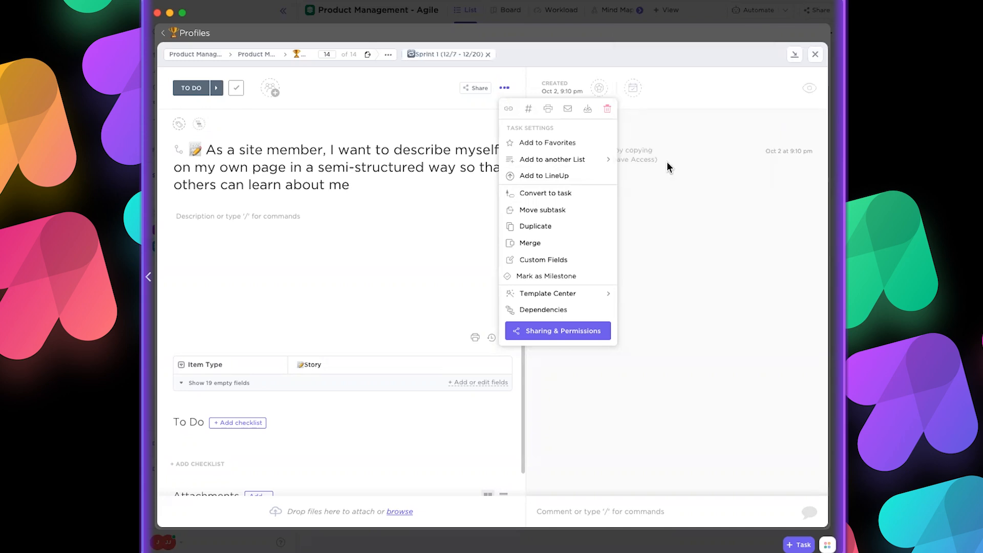
pyautogui.click(437, 287)
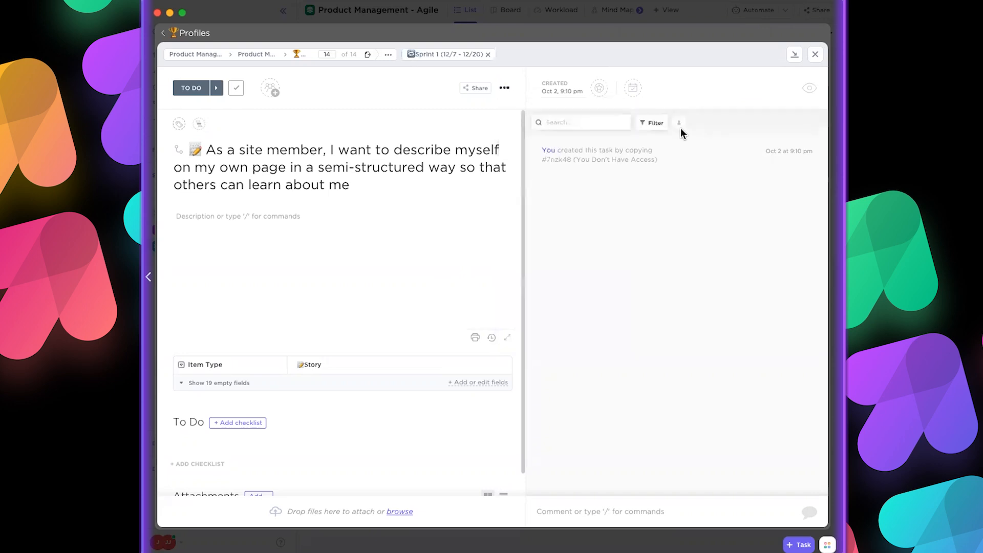
pyautogui.click(814, 56)
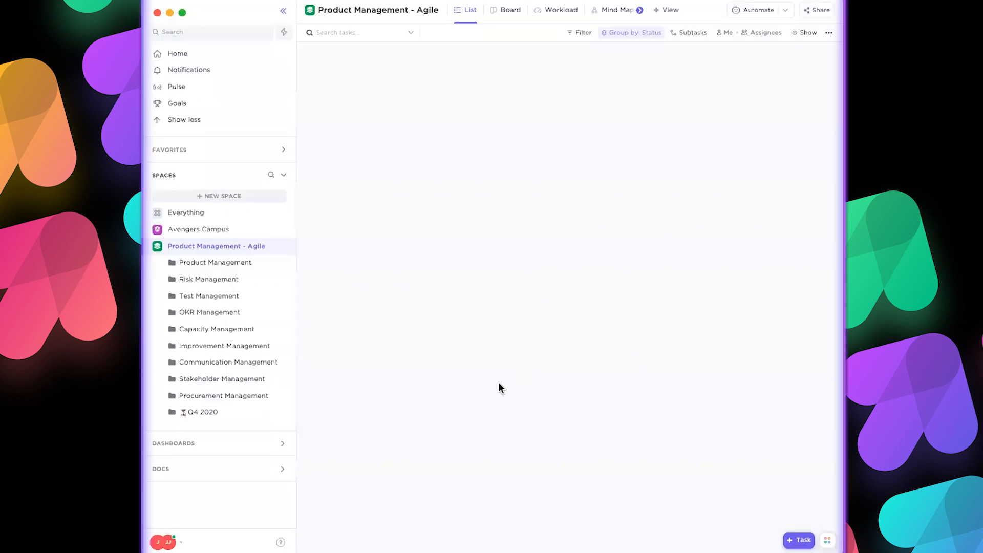
# Step: Reopen the last Profiles subtask, assign it to the member with initials TS, and close it
pyautogui.click(398, 405)
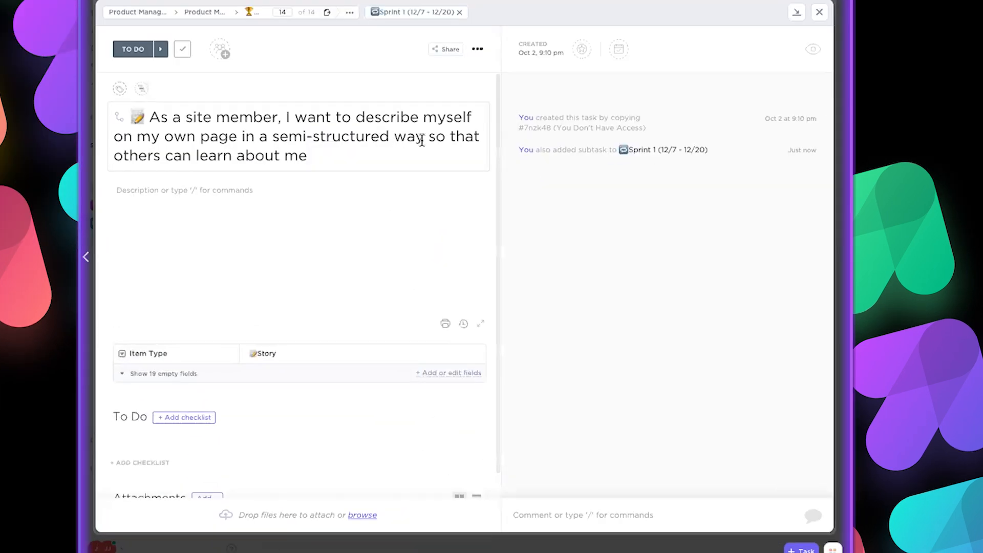
pyautogui.click(259, 179)
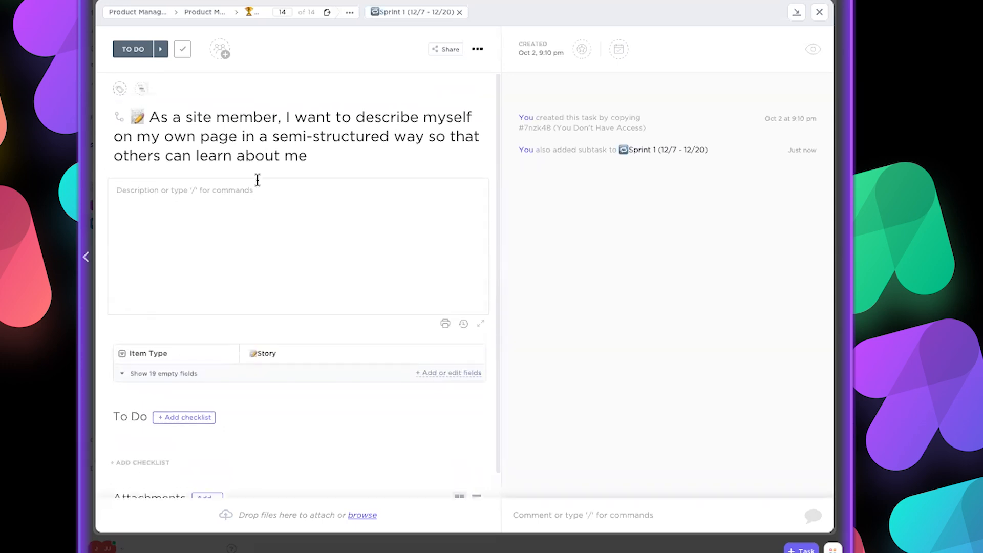
pyautogui.click(217, 53)
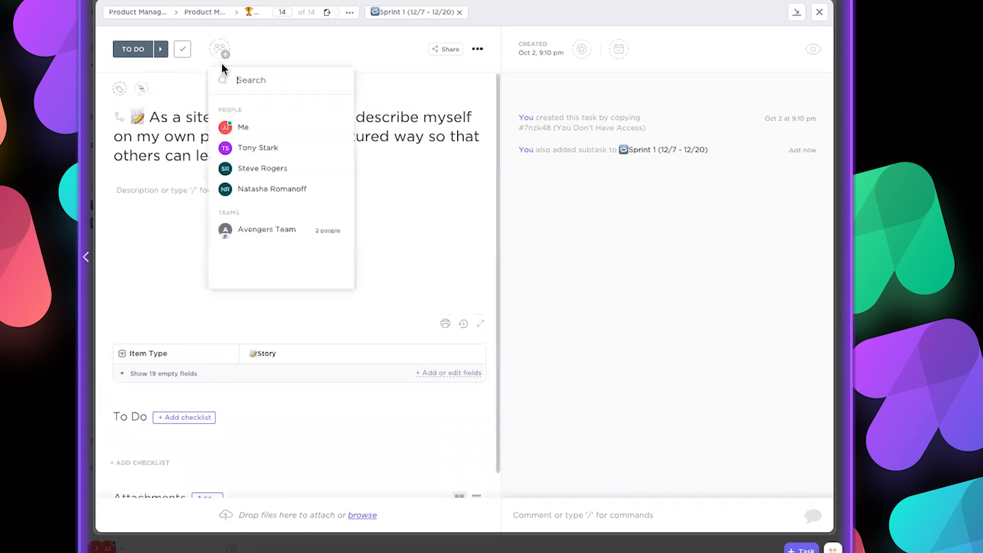
pyautogui.click(277, 152)
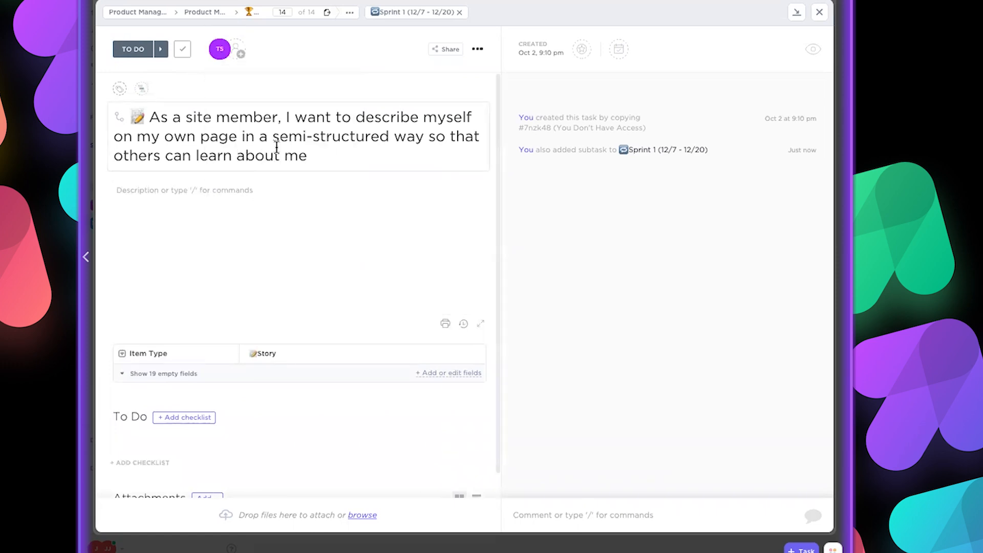
pyautogui.click(819, 12)
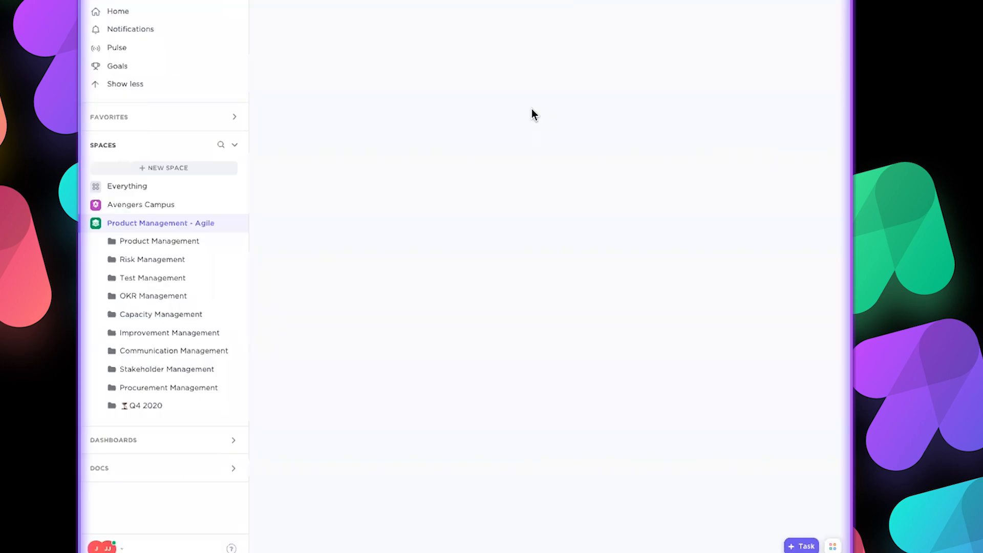
# Step: Open the Sprint 1 (12/7 - 12/20) list in the Q4 2020 folder and look through its stories for the self-description subtask
pyautogui.click(103, 406)
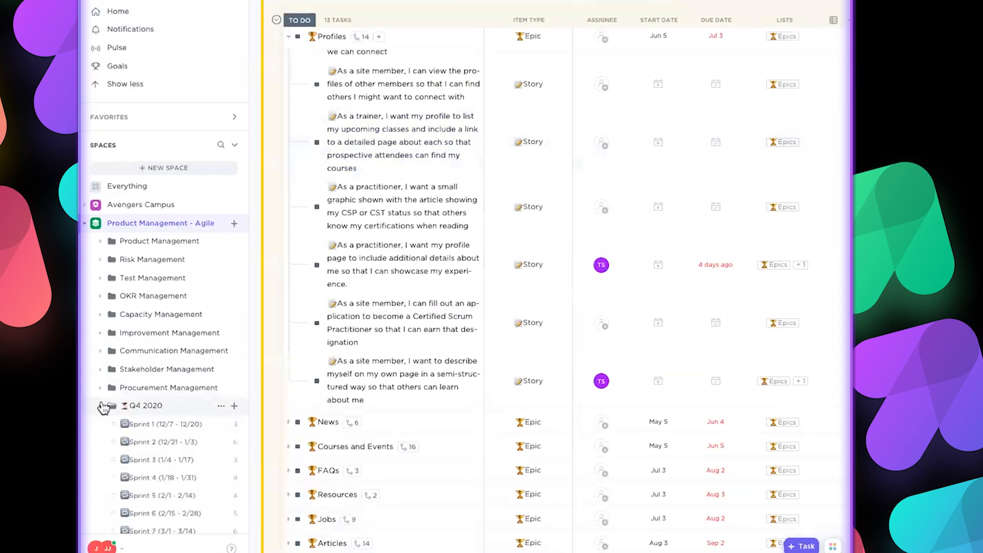
pyautogui.click(143, 425)
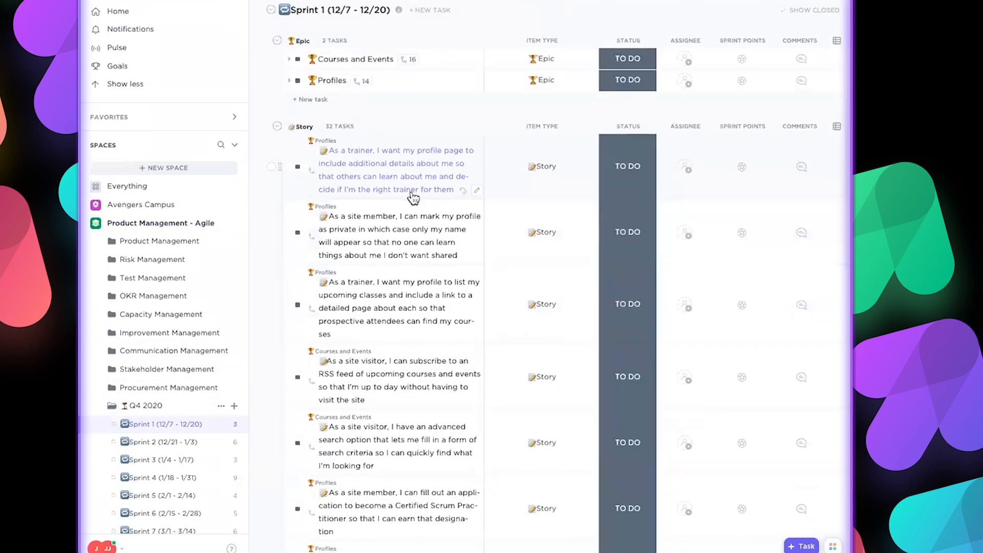
pyautogui.scroll(-4, 413, 198)
pyautogui.scroll(-3, 413, 197)
pyautogui.scroll(-13, 413, 197)
pyautogui.scroll(-11, 413, 197)
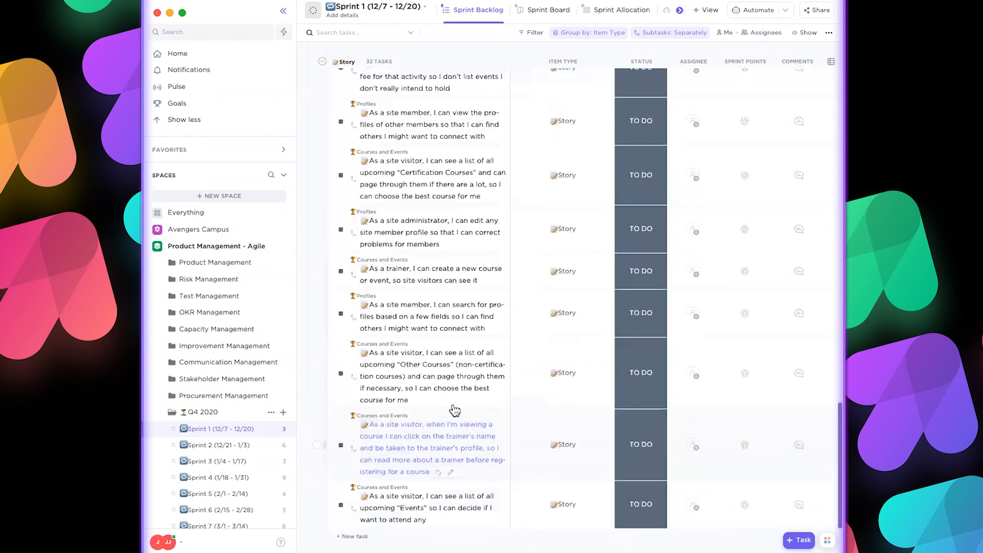
pyautogui.scroll(4, 455, 410)
pyautogui.scroll(7, 455, 410)
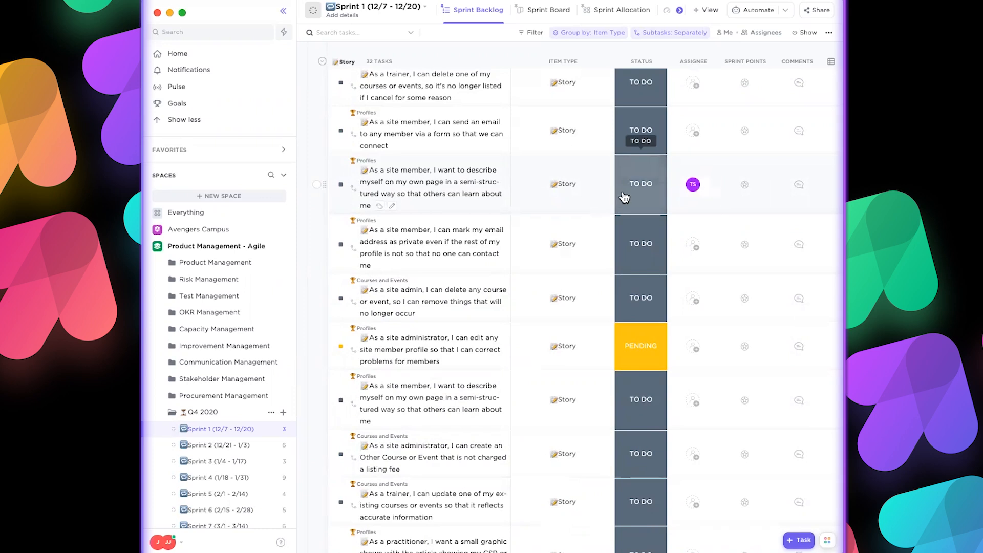
# Step: Add the member with initials SR as a second assignee of the self-description story in Sprint 1
pyautogui.click(693, 185)
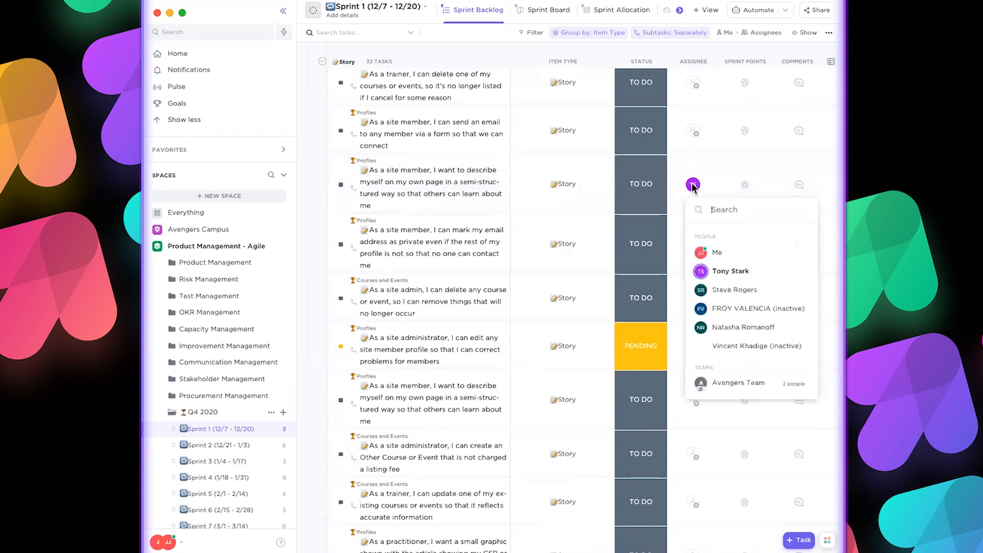
pyautogui.click(727, 292)
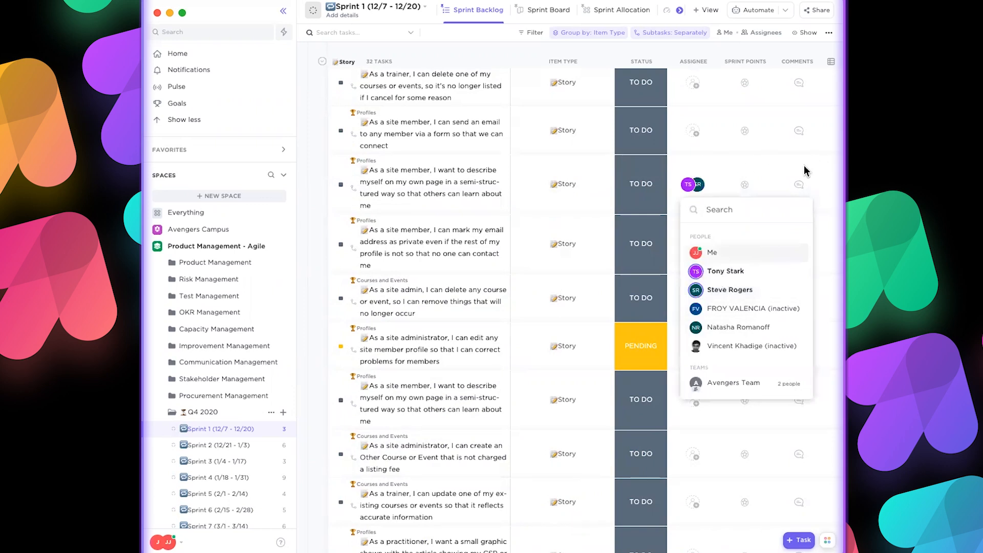
pyautogui.click(720, 153)
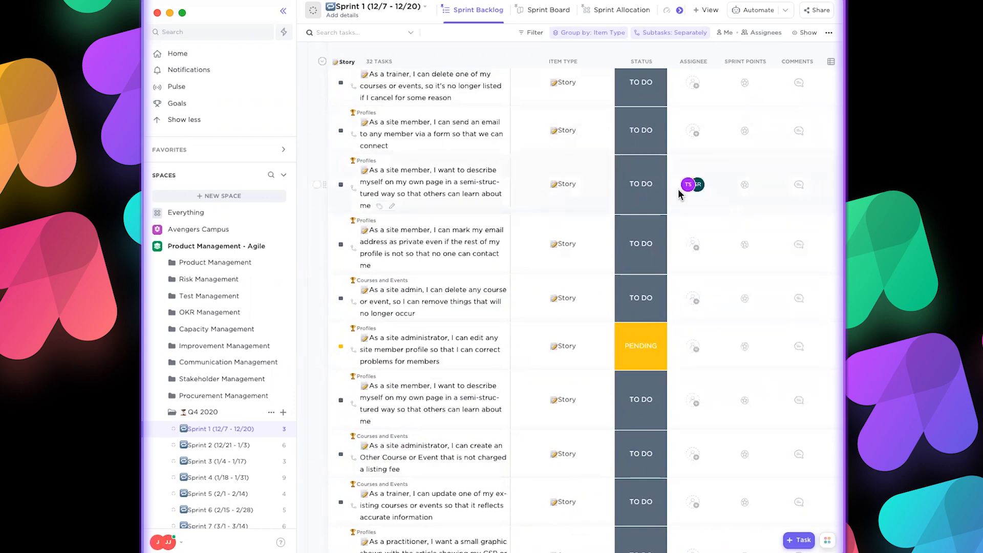
# Step: Open the Epics list in the Product Management folder
pyautogui.click(162, 263)
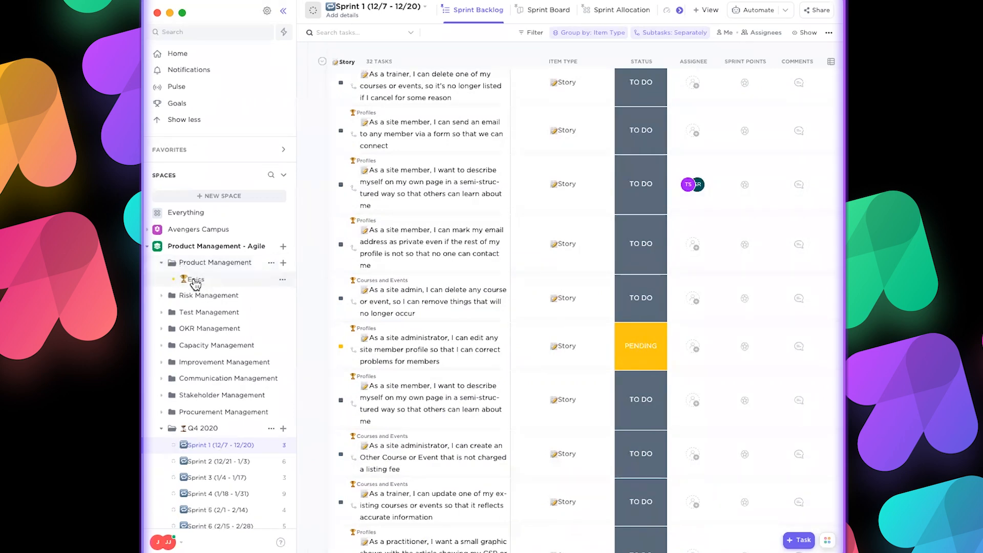
pyautogui.click(195, 281)
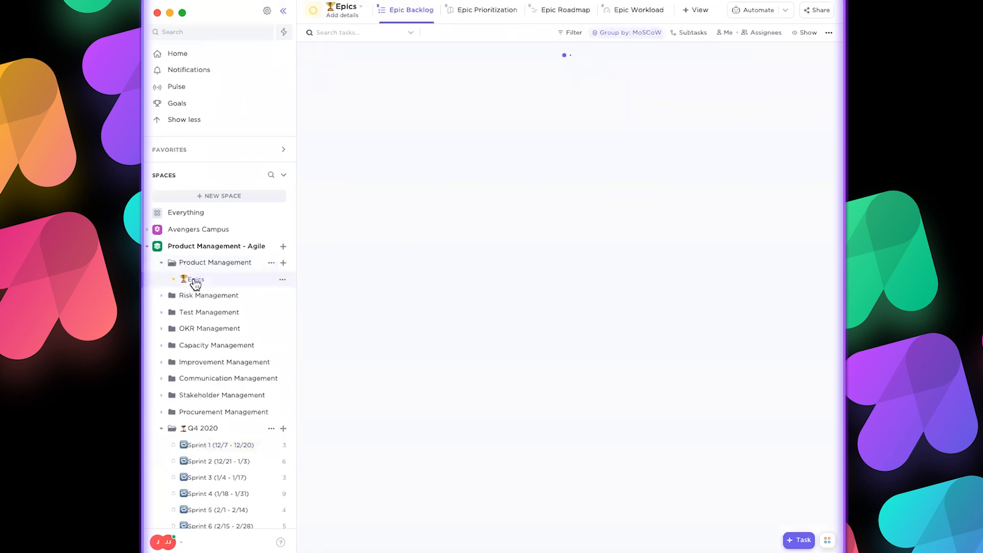
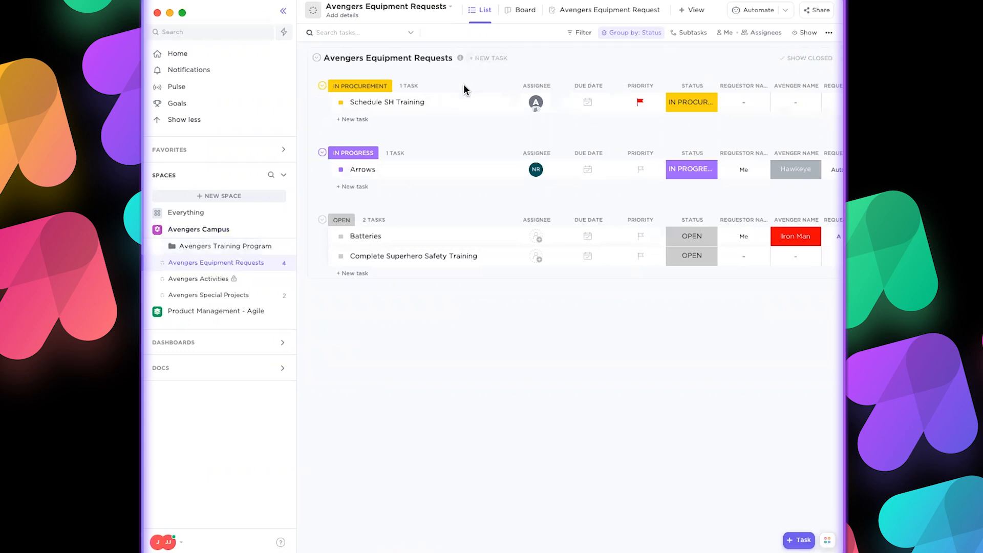
# Step: View the Avengers Equipment Request form and add a new Form view to the Avengers Equipment Requests list
pyautogui.click(609, 12)
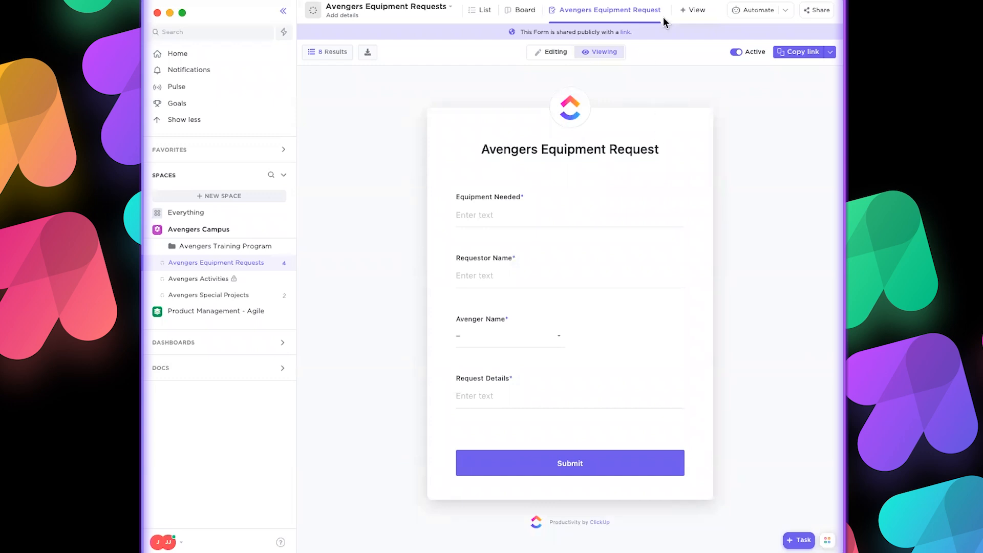
pyautogui.click(690, 15)
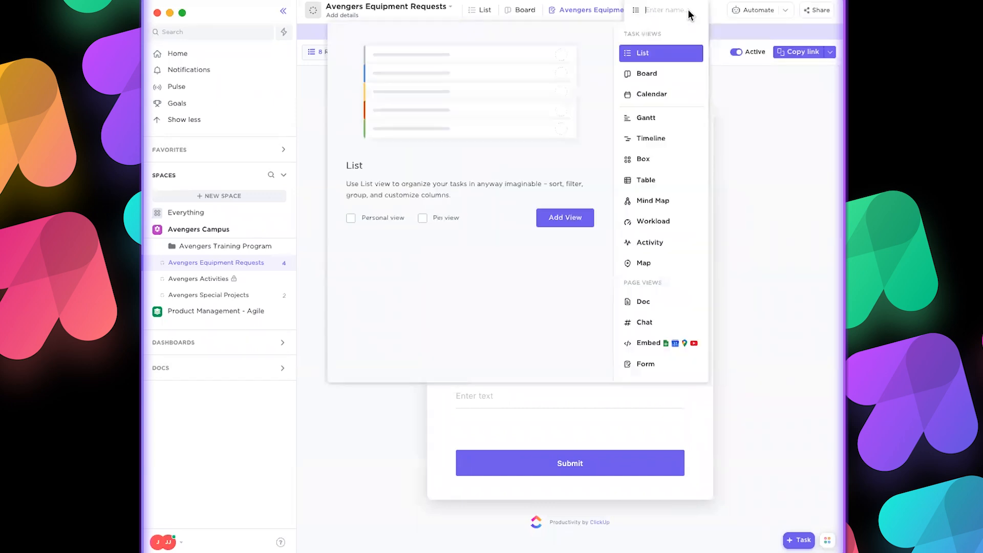
pyautogui.click(643, 363)
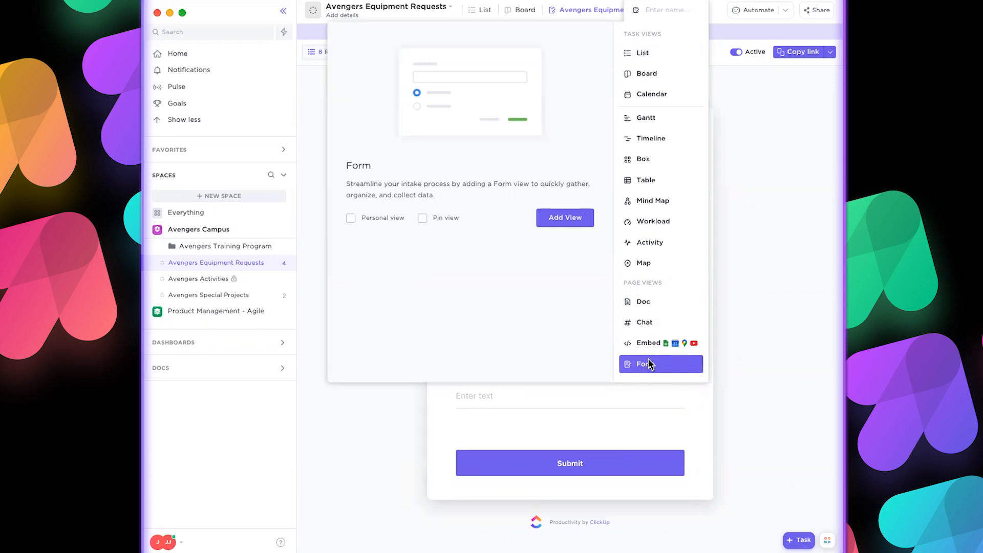
pyautogui.click(561, 219)
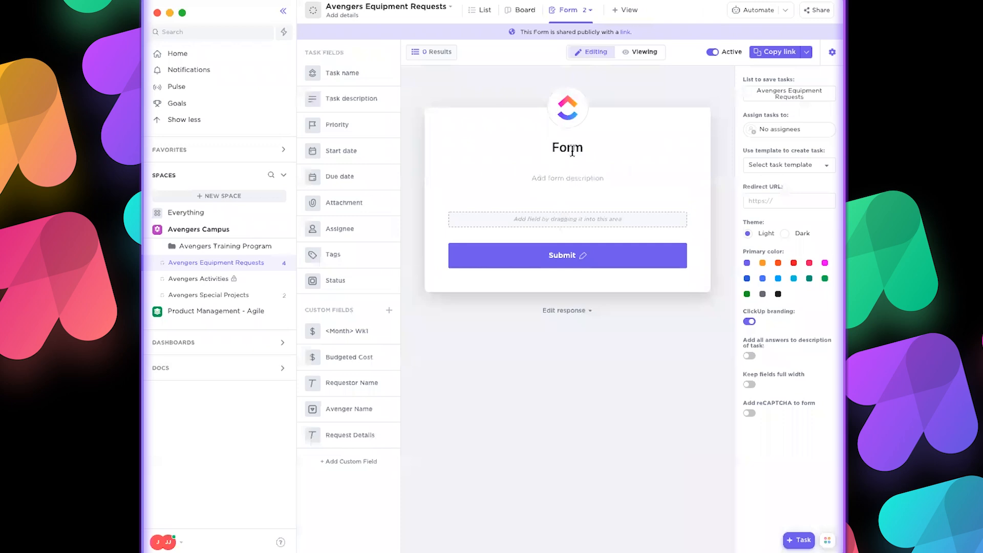
# Step: Change the new form's title to "2022 Avengers Equipment Request"
pyautogui.moveTo(585, 148); pyautogui.dragTo(532, 144)
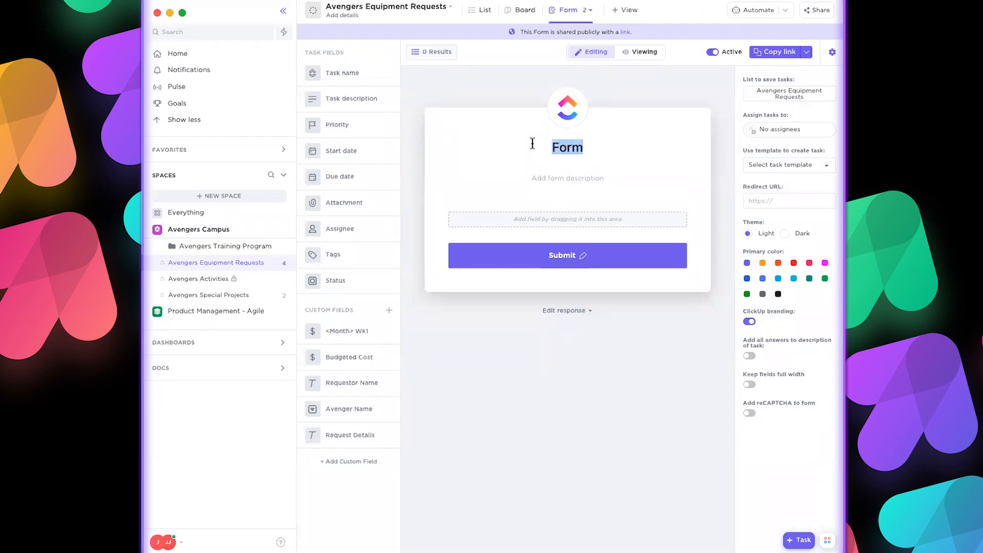
pyautogui.write('2022 Av')
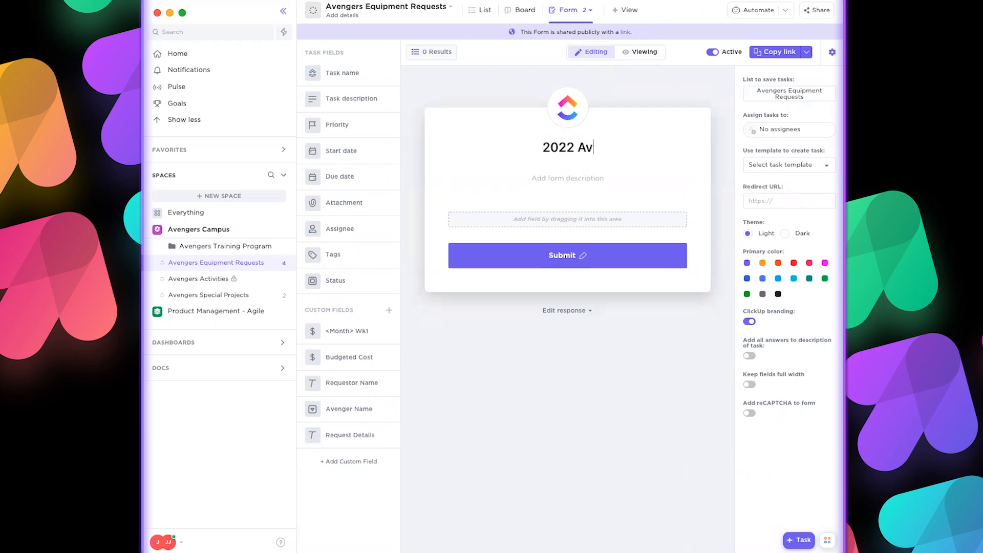
pyautogui.write('engers Equ')
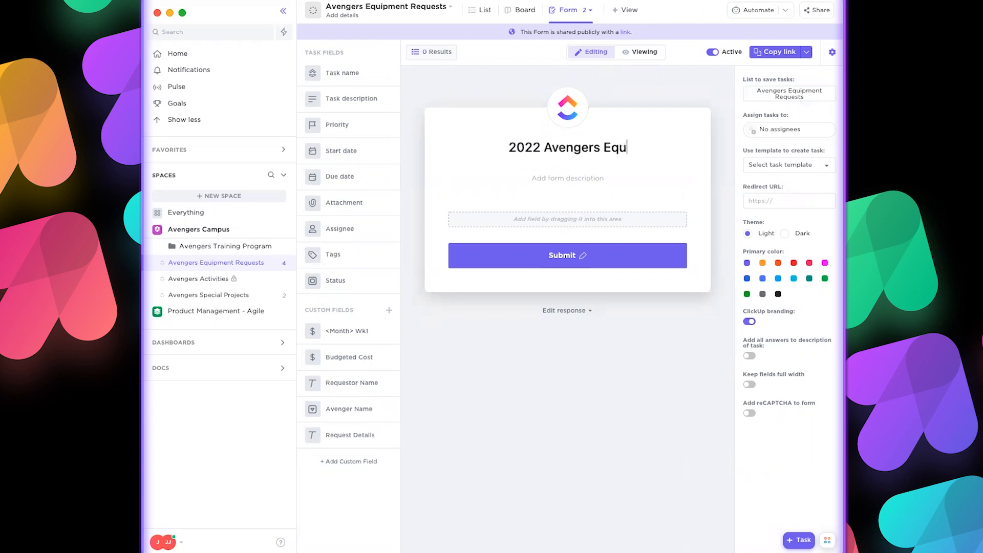
pyautogui.write('ipment r')
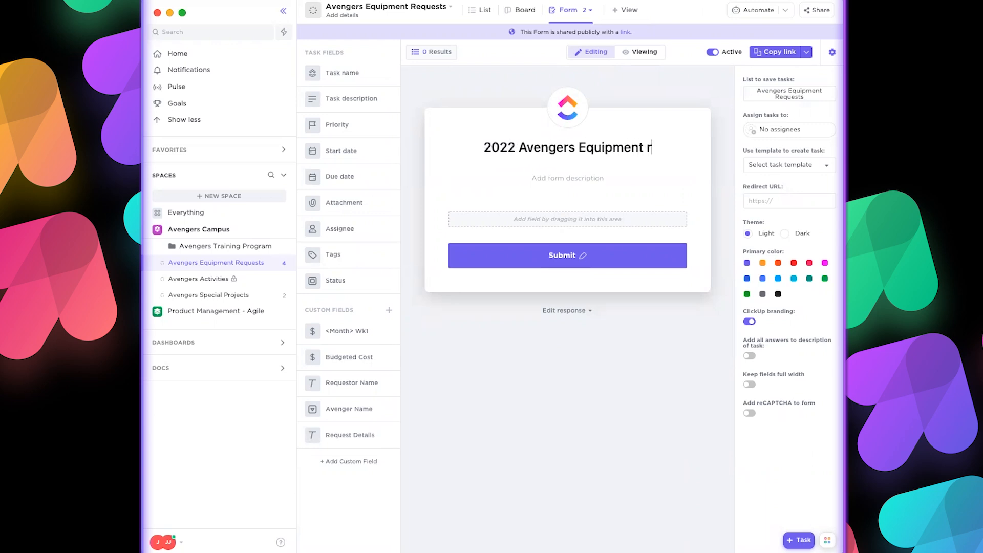
pyautogui.press('BackSpace')
pyautogui.write('Request')
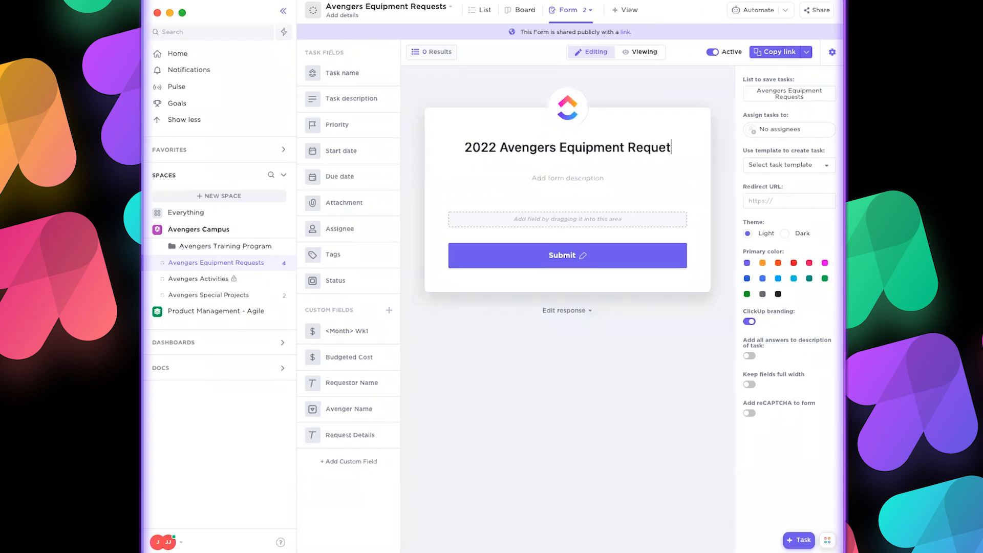
pyautogui.press('BackSpace')
pyautogui.write('st')
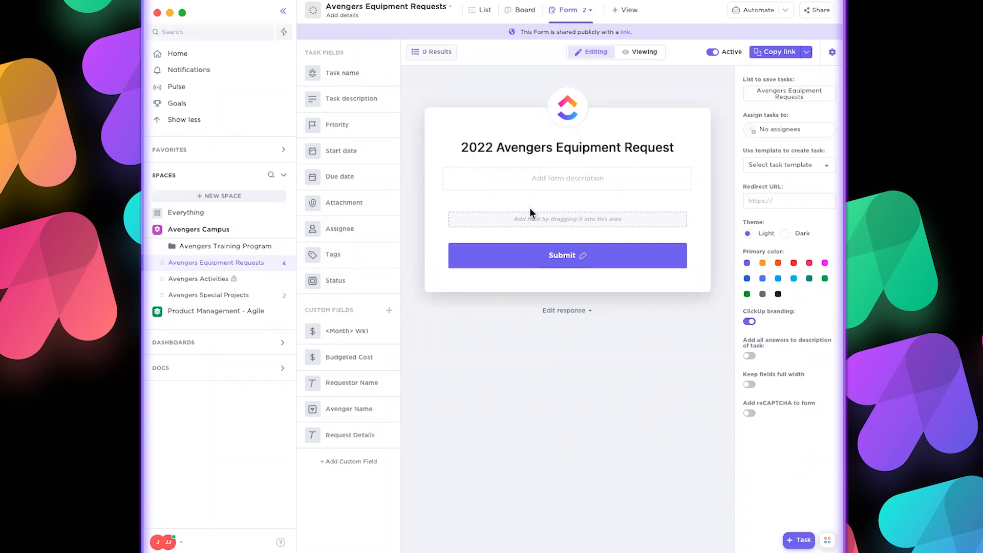
# Step: Add the form description "Please include all details of Equipment needed.m" below the title
pyautogui.click(563, 180)
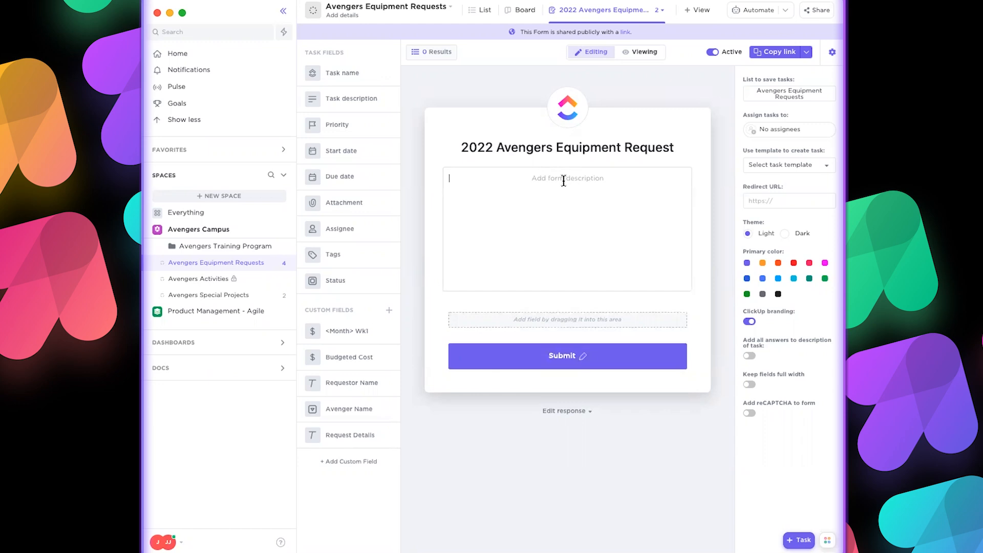
pyautogui.write('Please include all details of ')
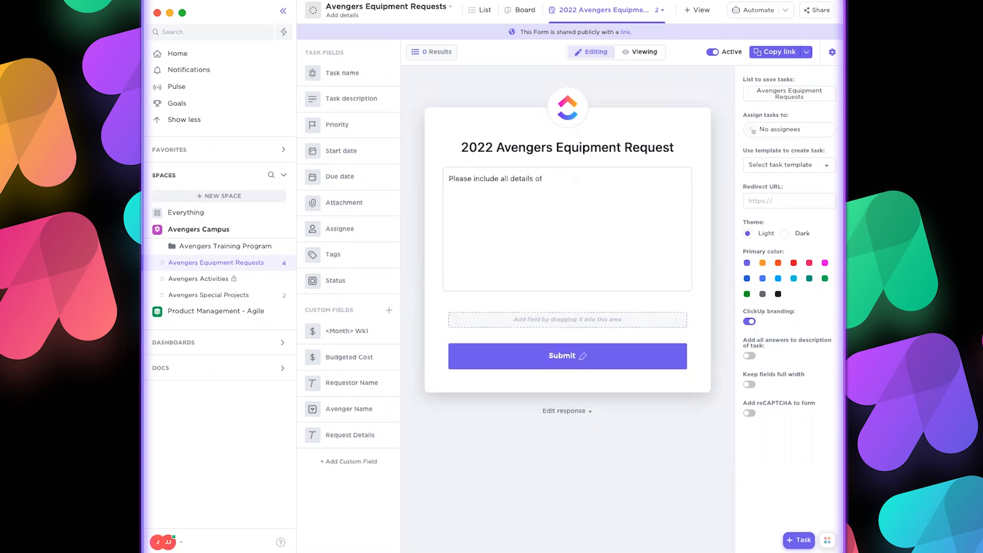
pyautogui.write('Equipment needed.m')
# Step: Add the Task name field to the form and relabel it "Equipment Needed (2022)"
pyautogui.moveTo(352, 73); pyautogui.dragTo(565, 254)
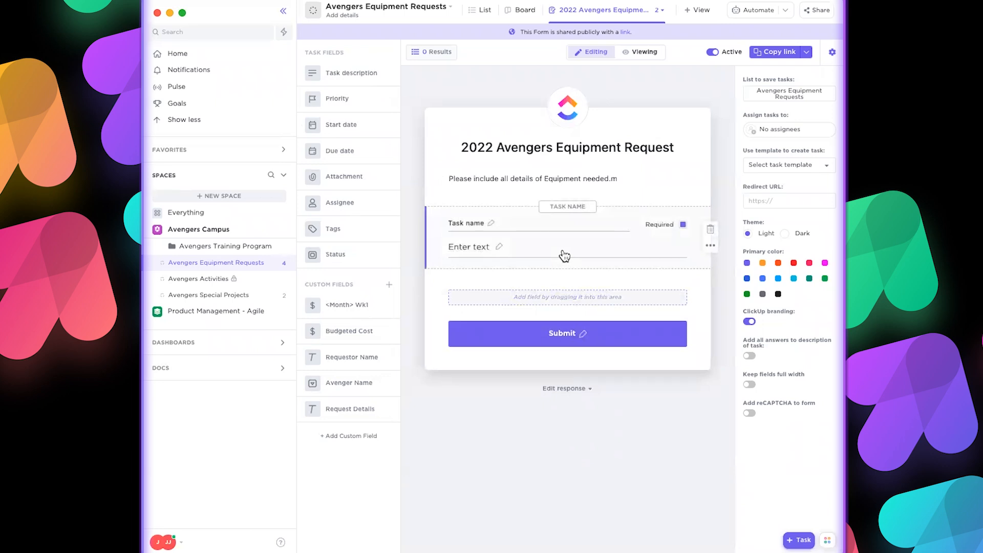
pyautogui.click(467, 221)
pyautogui.tripleClick(468, 221)
pyautogui.write('Equipme')
pyautogui.write('nt R')
pyautogui.write('Needed (20')
pyautogui.write('22')
pyautogui.write(')')
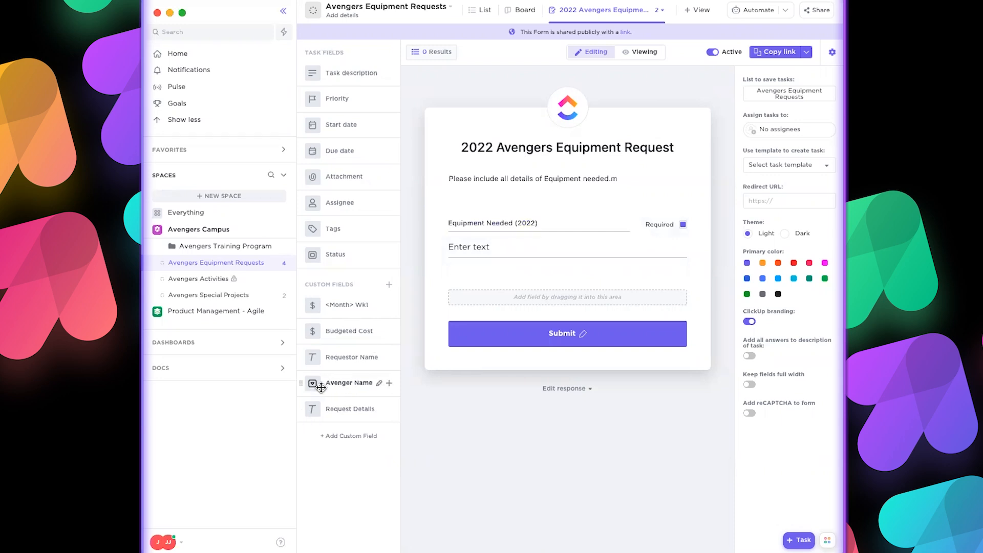
# Step: Add the Avenger Name and Request Details custom fields to the form, and place a Due date field directly below Equipment Needed (2022)
pyautogui.moveTo(320, 388); pyautogui.dragTo(465, 310)
pyautogui.moveTo(465, 305); pyautogui.dragTo(477, 306)
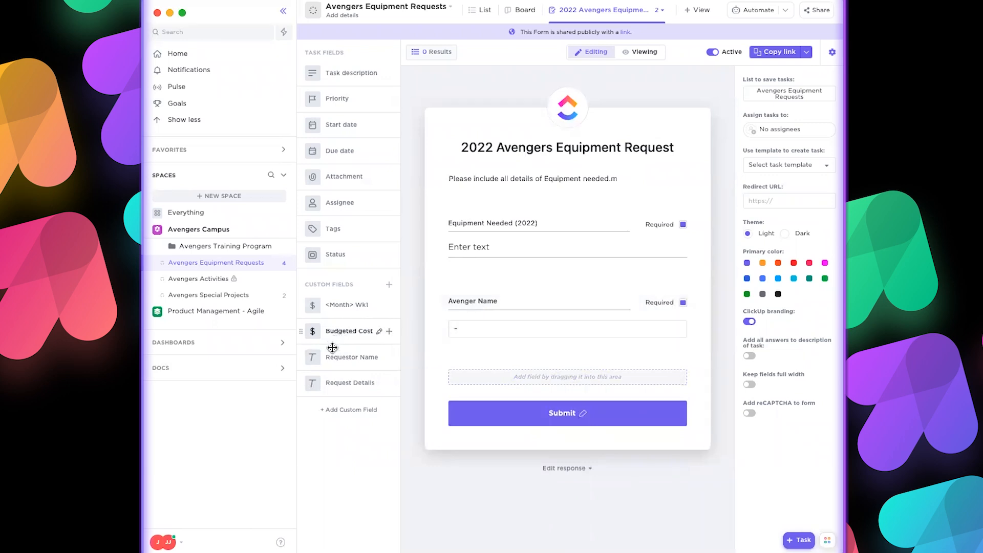
pyautogui.moveTo(333, 379); pyautogui.dragTo(476, 367)
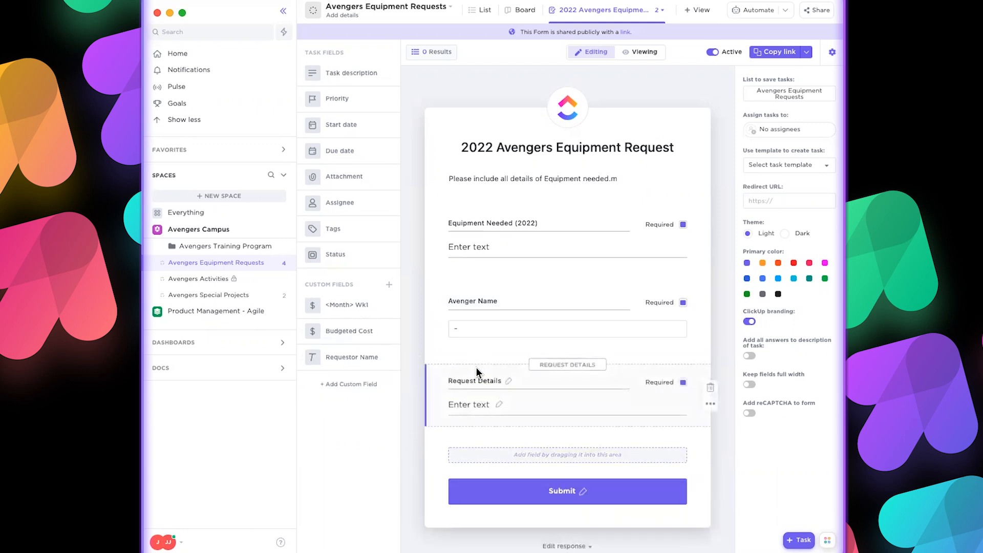
pyautogui.moveTo(314, 140); pyautogui.dragTo(485, 283)
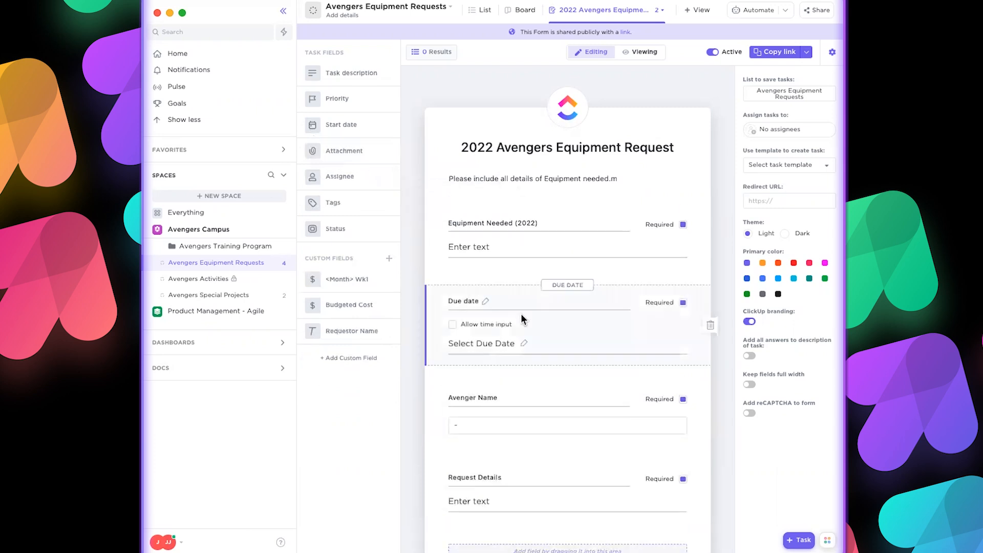
# Step: Preview the finished form in viewing mode and check its link sharing settings
pyautogui.scroll(-3, 521, 313)
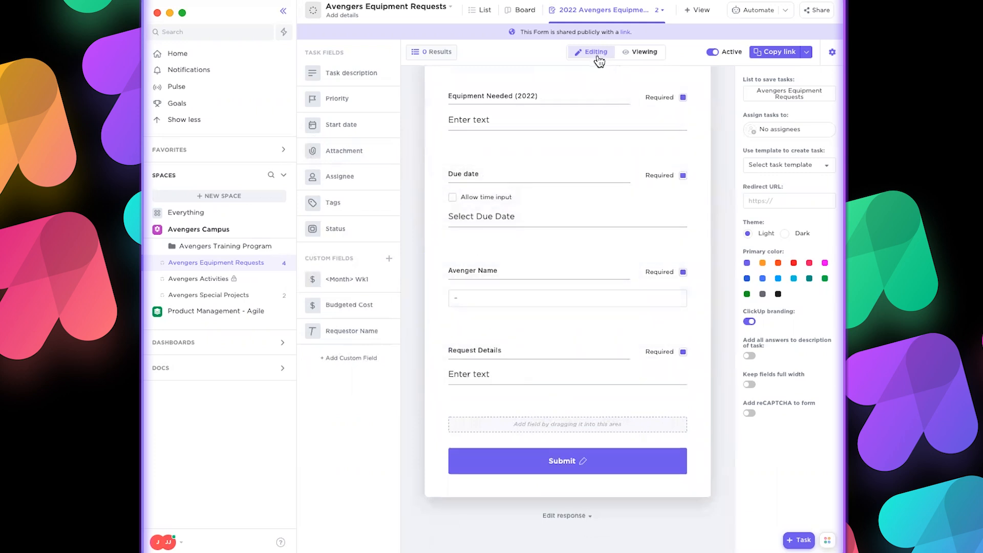
pyautogui.click(644, 53)
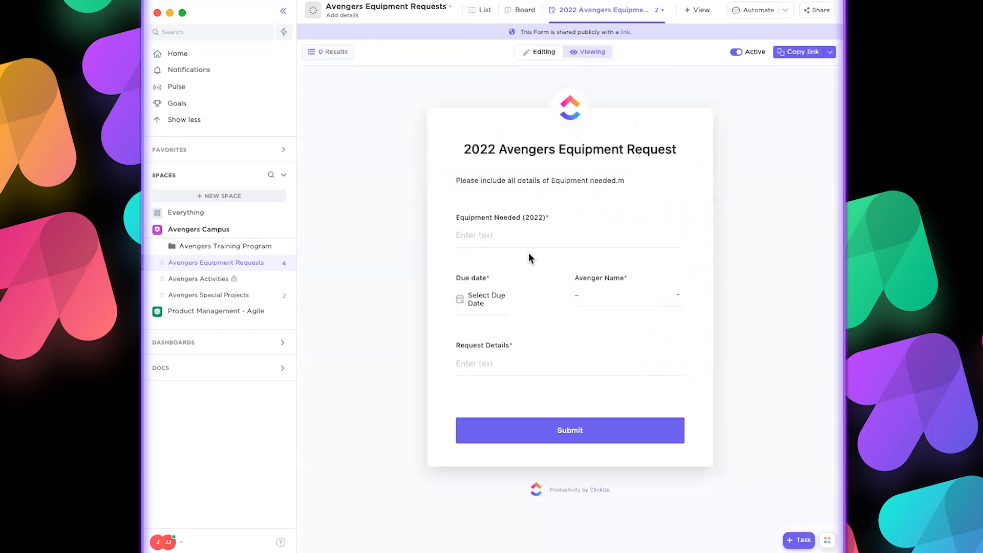
pyautogui.click(829, 53)
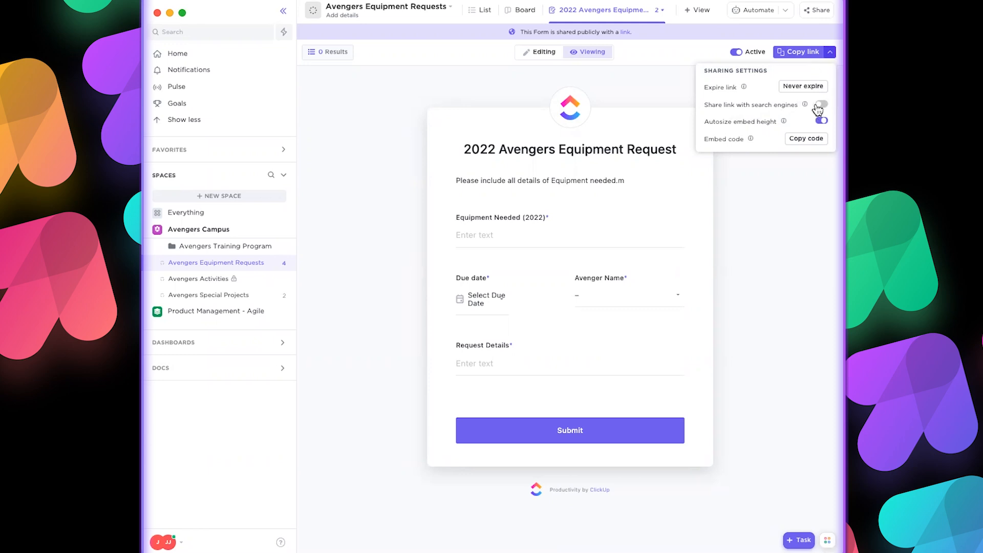
pyautogui.click(754, 231)
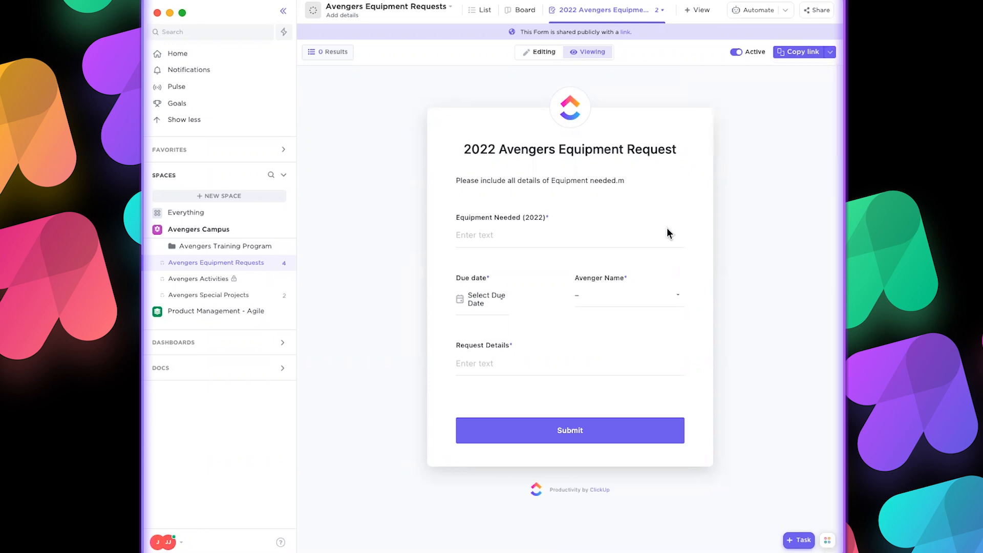
# Step: Fill in the form with equipment "Superhero Shoes - Blue", due date Dec 1, 2021 and Avenger name Captain America
pyautogui.click(472, 237)
pyautogui.write('Superhero Shoes - Blue')
pyautogui.click(479, 299)
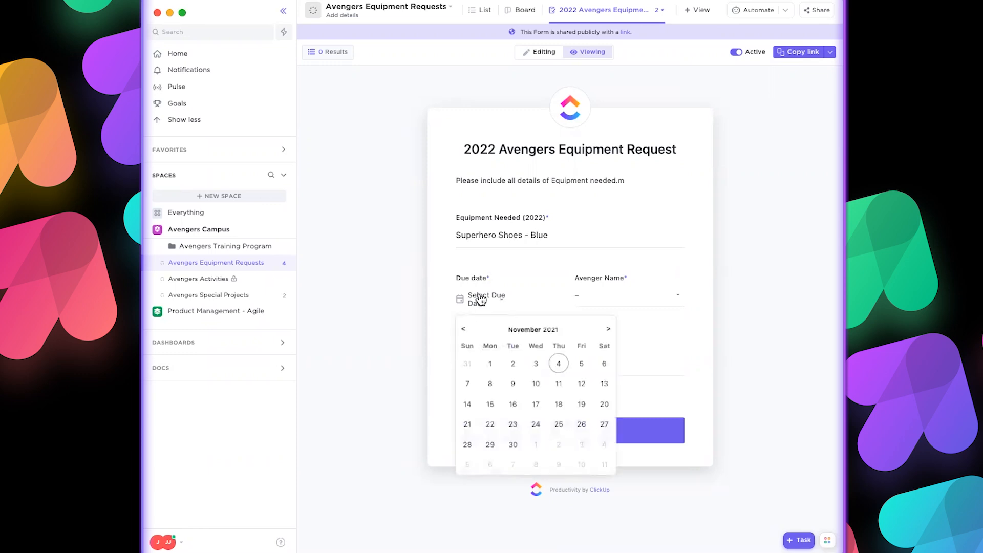
pyautogui.click(535, 444)
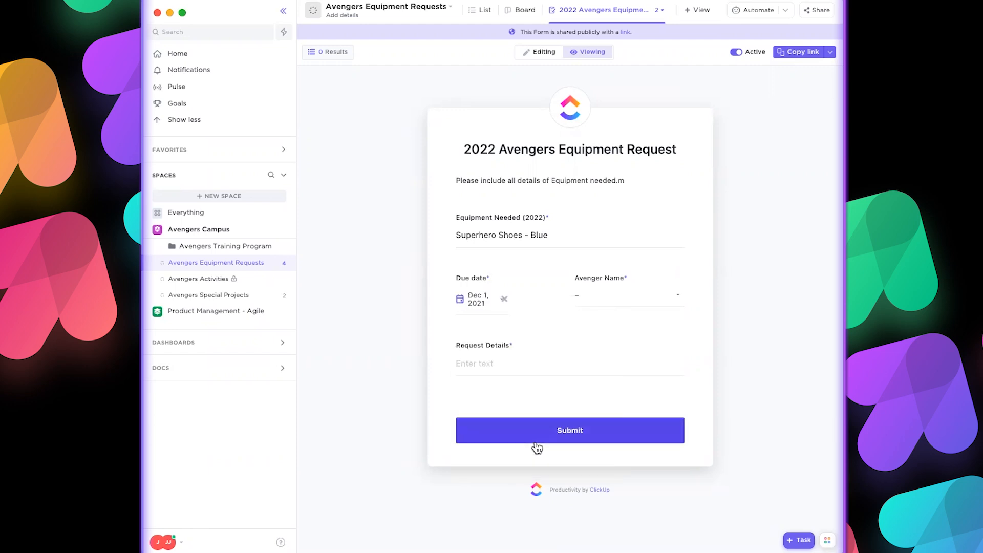
pyautogui.click(641, 302)
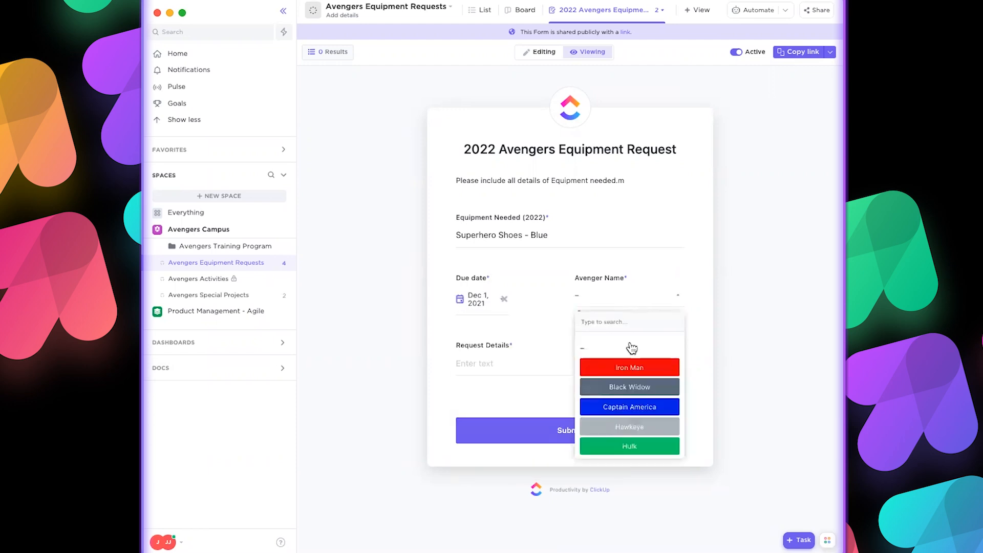
pyautogui.click(615, 407)
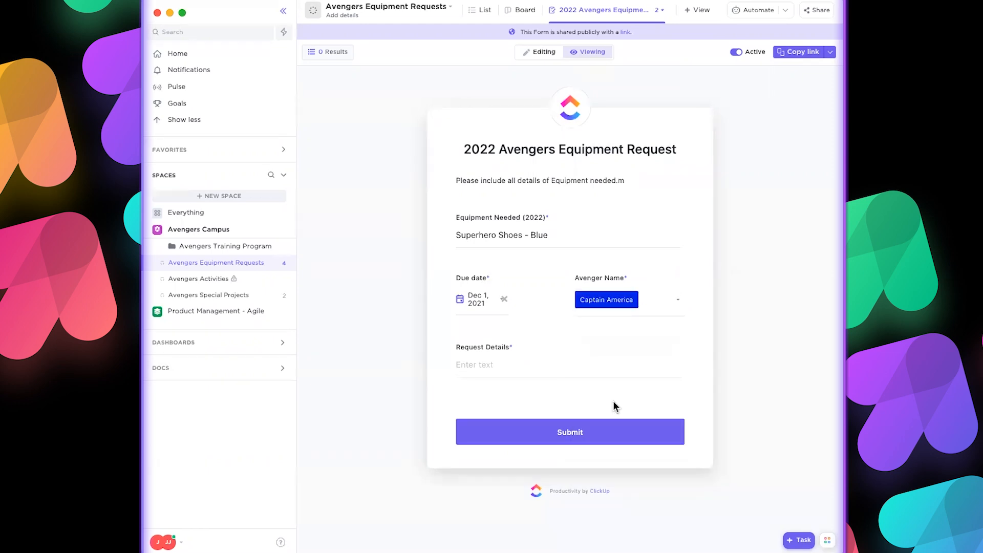
# Step: Enter "Please order from our standard Vendor" as the request details and submit the form
pyautogui.click(505, 364)
pyautogui.write('Pleas')
pyautogui.write('der for')
pyautogui.press('BackSpace')
pyautogui.press('BackSpace')
pyautogui.write('rom our standard ')
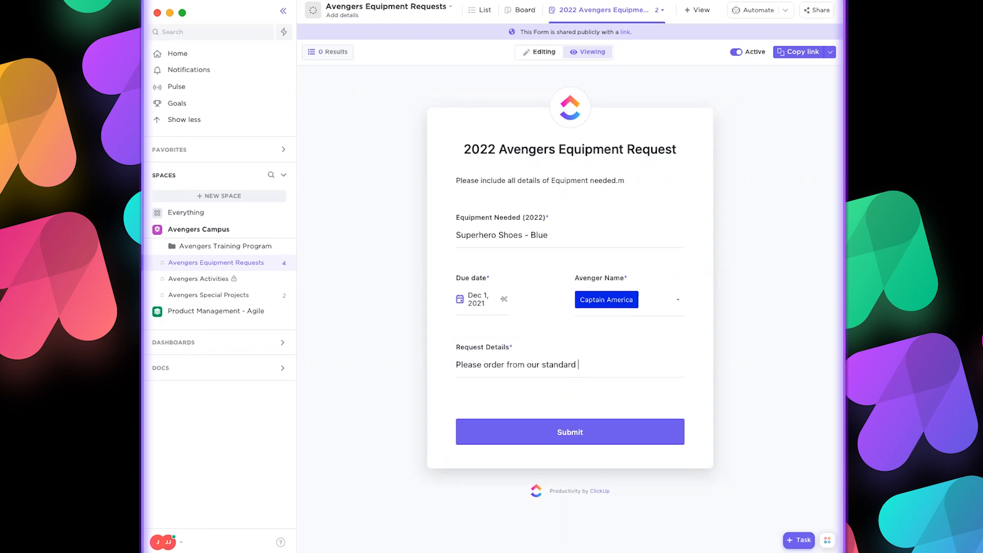
pyautogui.write('Vendor')
pyautogui.click(523, 427)
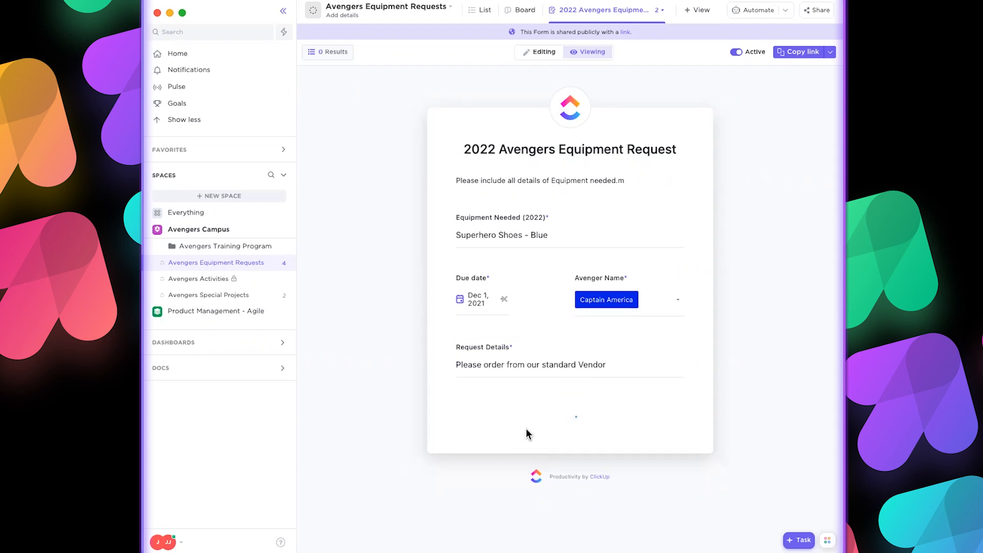
# Step: Look over the tasks and their columns in the List view of Avengers Equipment Requests
pyautogui.click(478, 13)
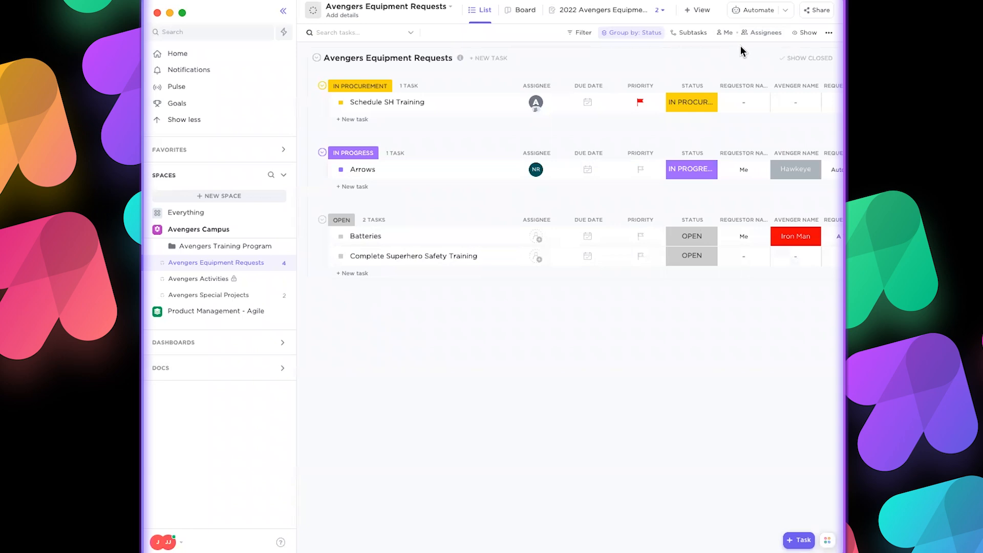
pyautogui.hscroll(2, 744, 62)
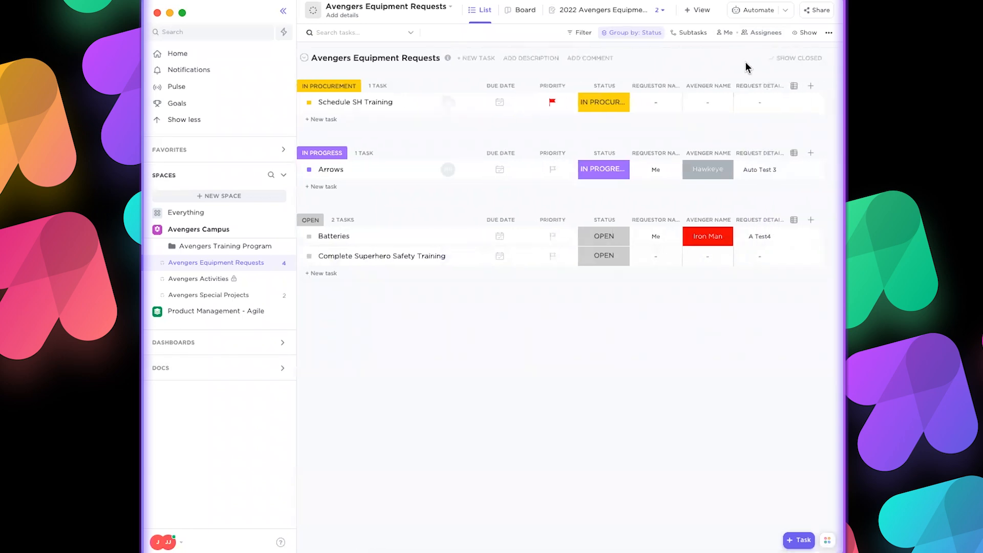
pyautogui.hscroll(-2, 745, 62)
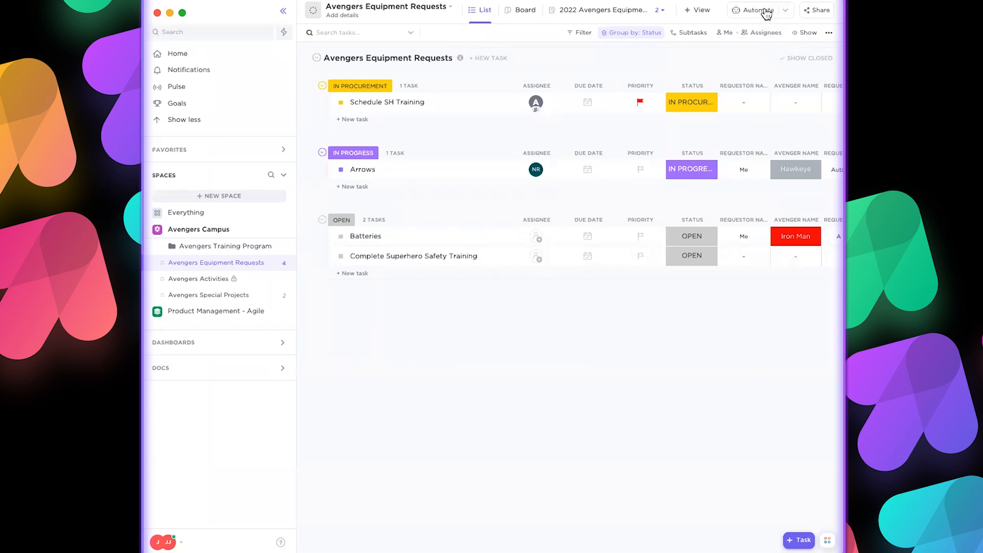
# Step: Start a new automation for the Avengers Equipment Requests list with Task Created as its trigger
pyautogui.click(765, 11)
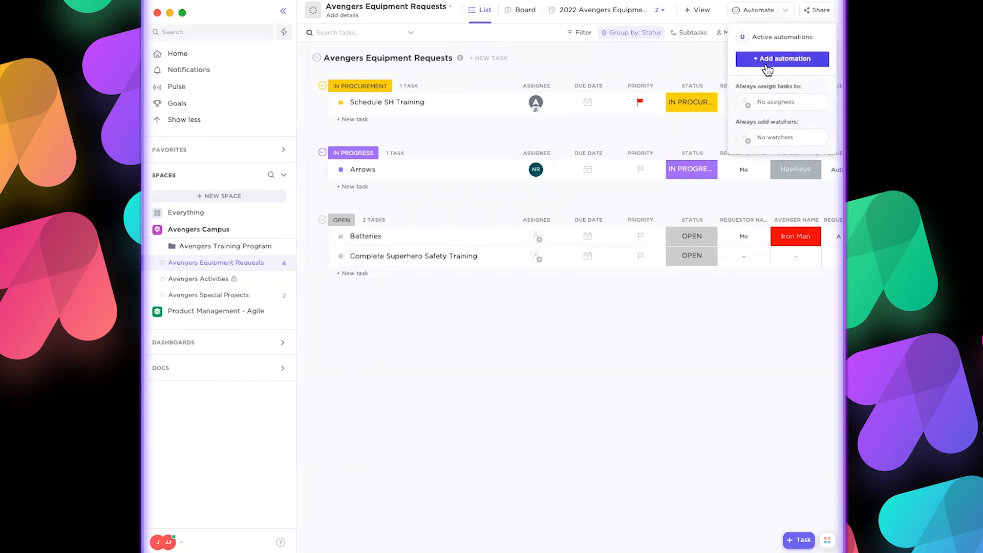
pyautogui.click(767, 61)
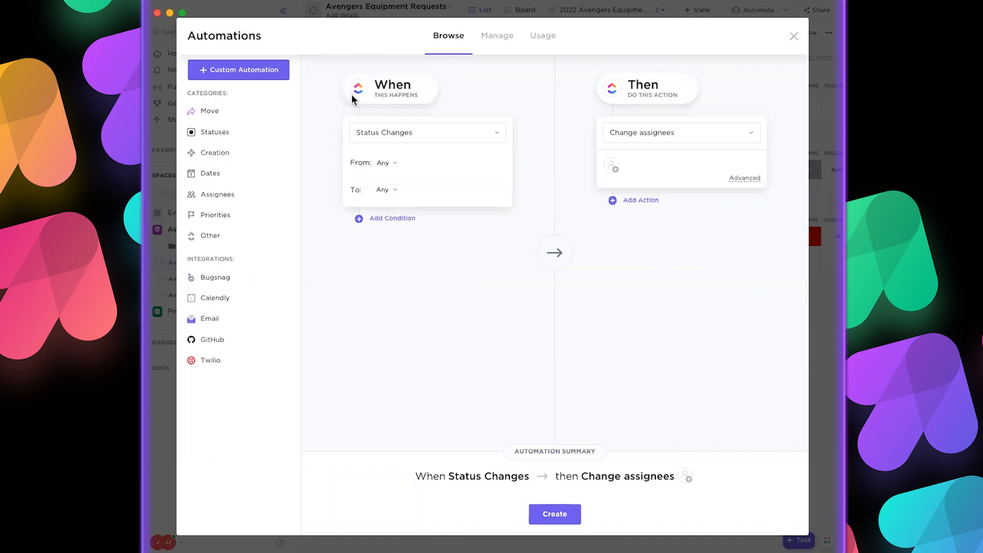
pyautogui.click(478, 132)
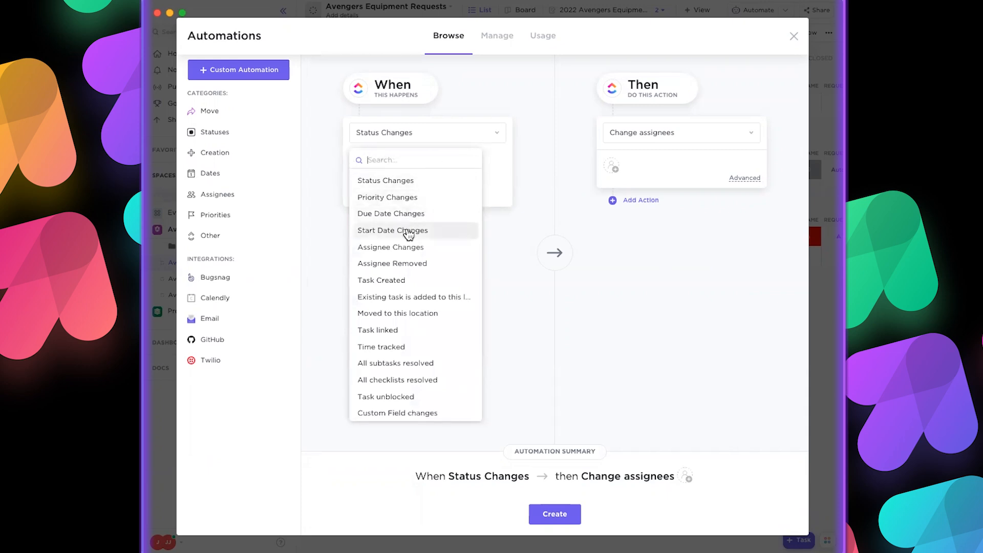
pyautogui.click(402, 281)
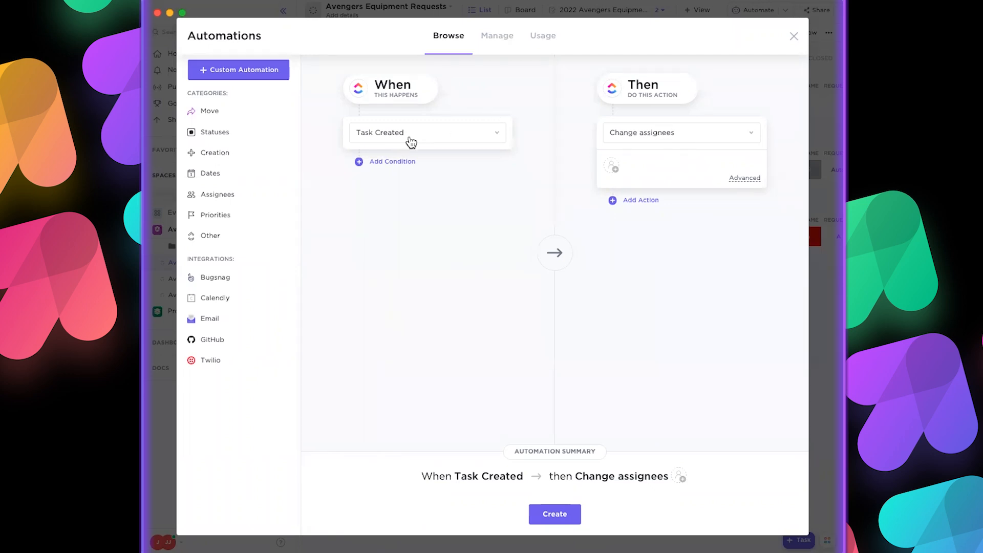
# Step: Set the automation's Change assignees action to the member with initials TS, create the automation and close the Automations window
pyautogui.click(613, 168)
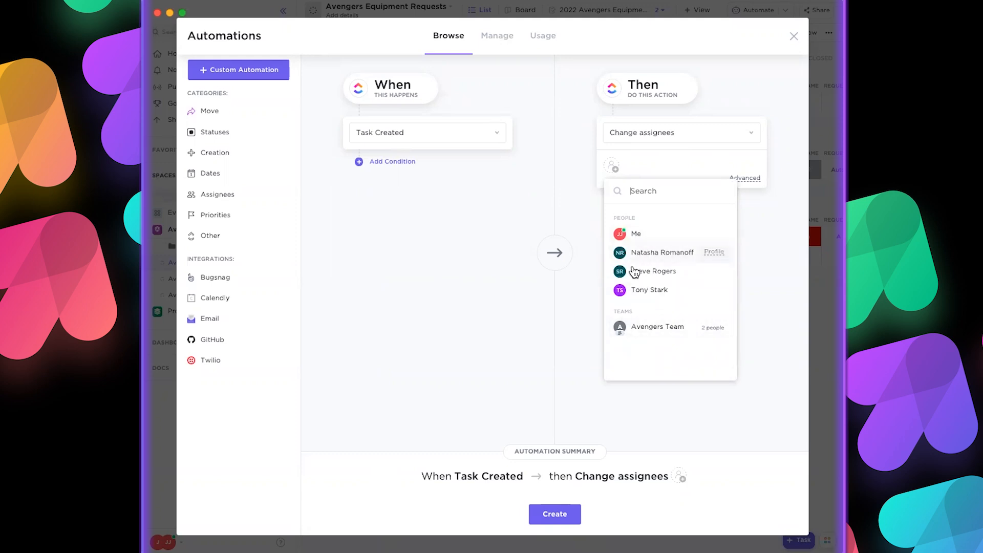
pyautogui.click(632, 291)
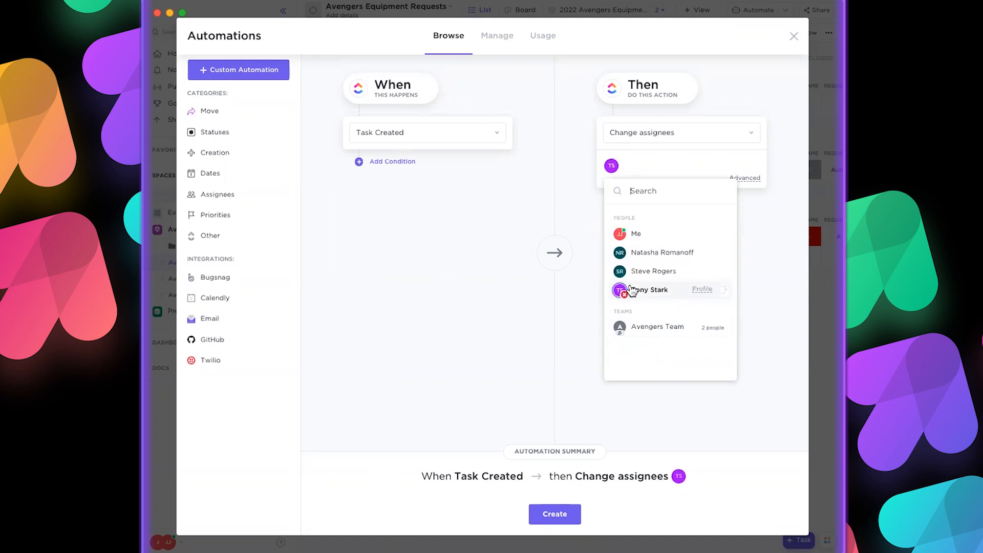
pyautogui.click(582, 313)
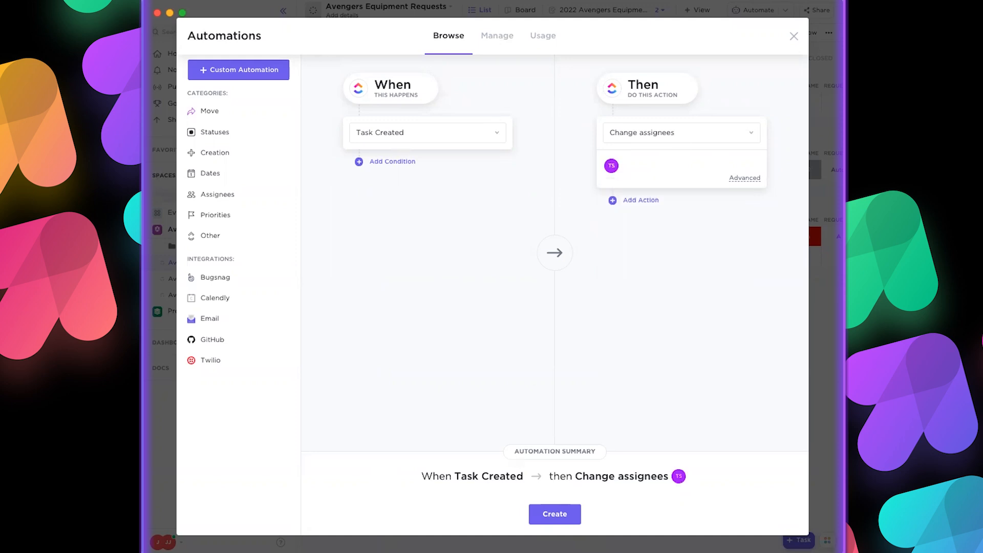
pyautogui.click(543, 514)
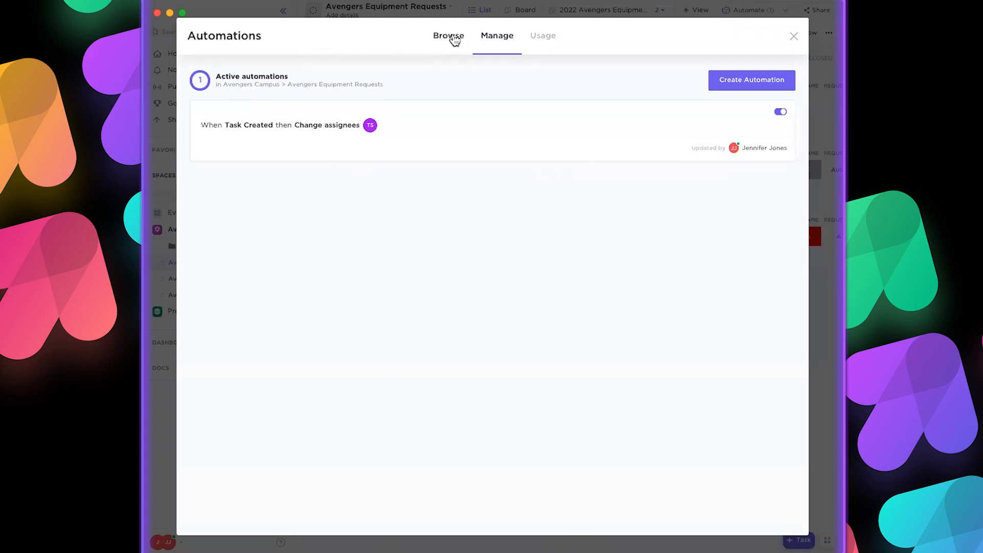
pyautogui.click(793, 36)
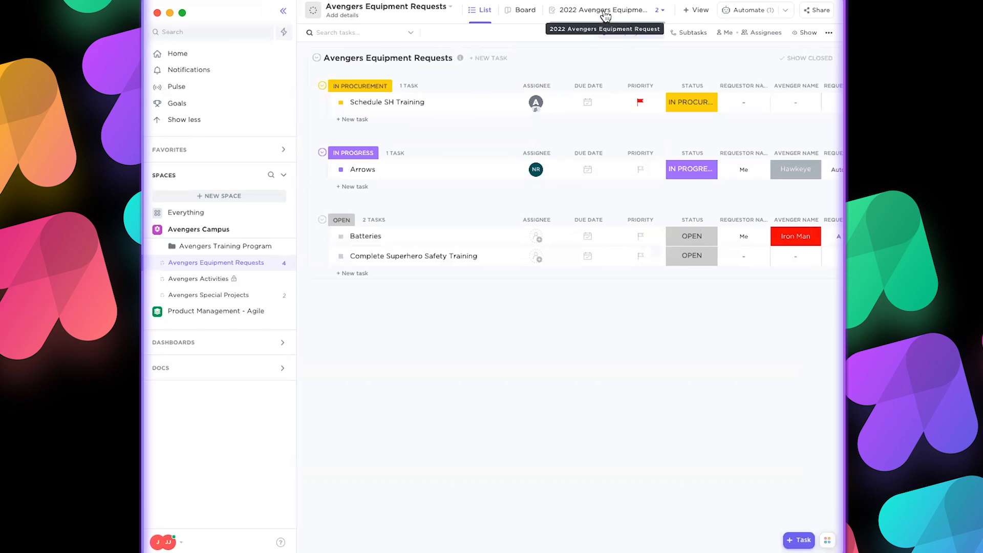
# Step: Submit the 2022 Avengers Equipment Request form again with the same answers and return to the List view
pyautogui.click(603, 10)
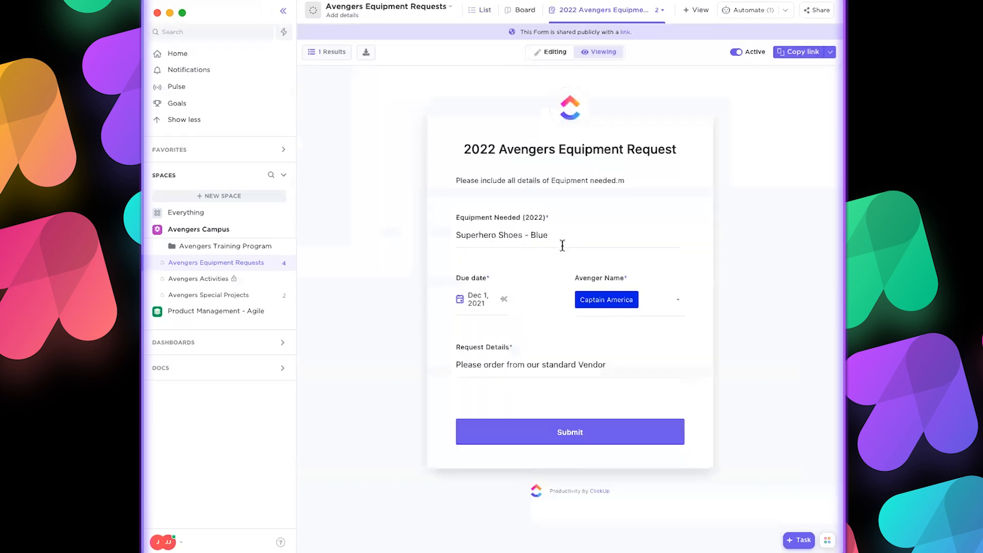
pyautogui.click(588, 436)
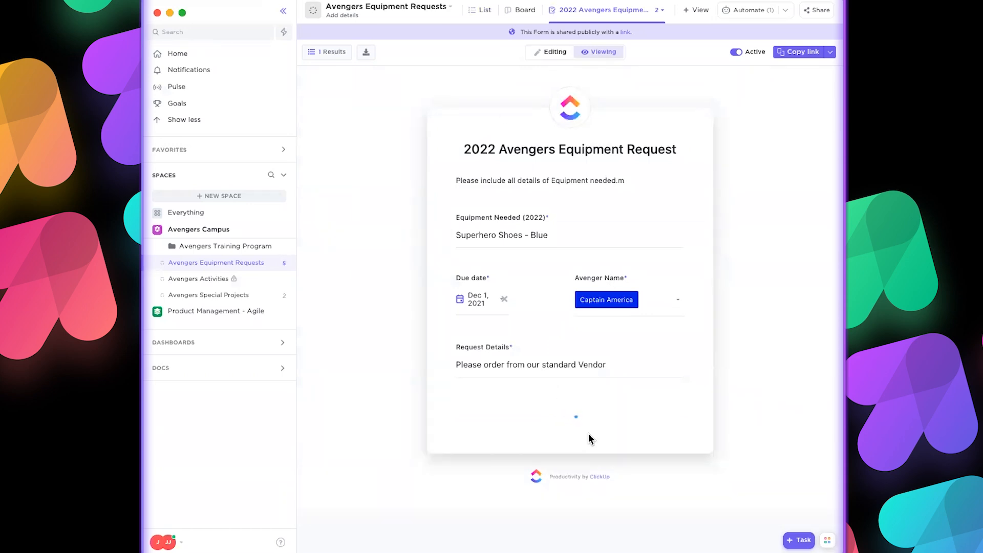
pyautogui.click(480, 11)
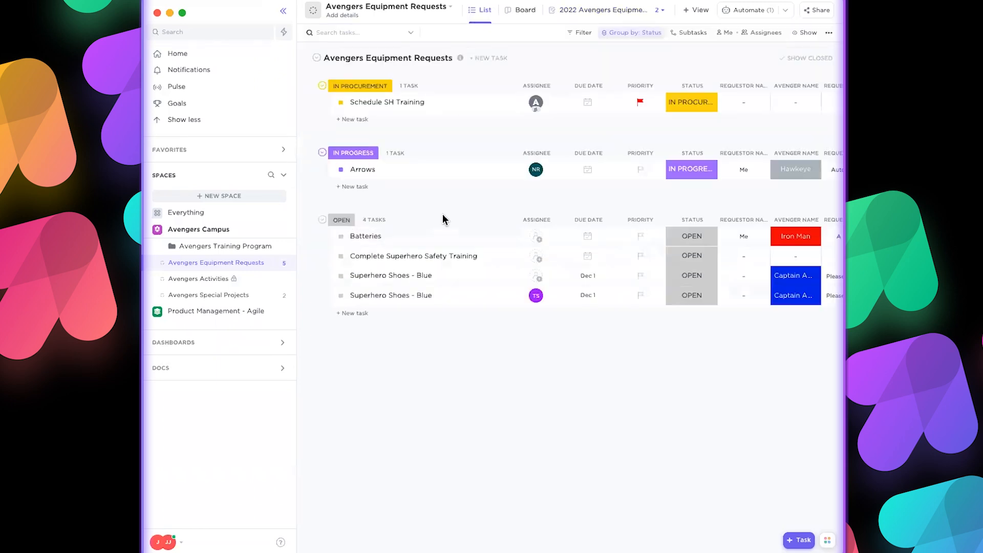